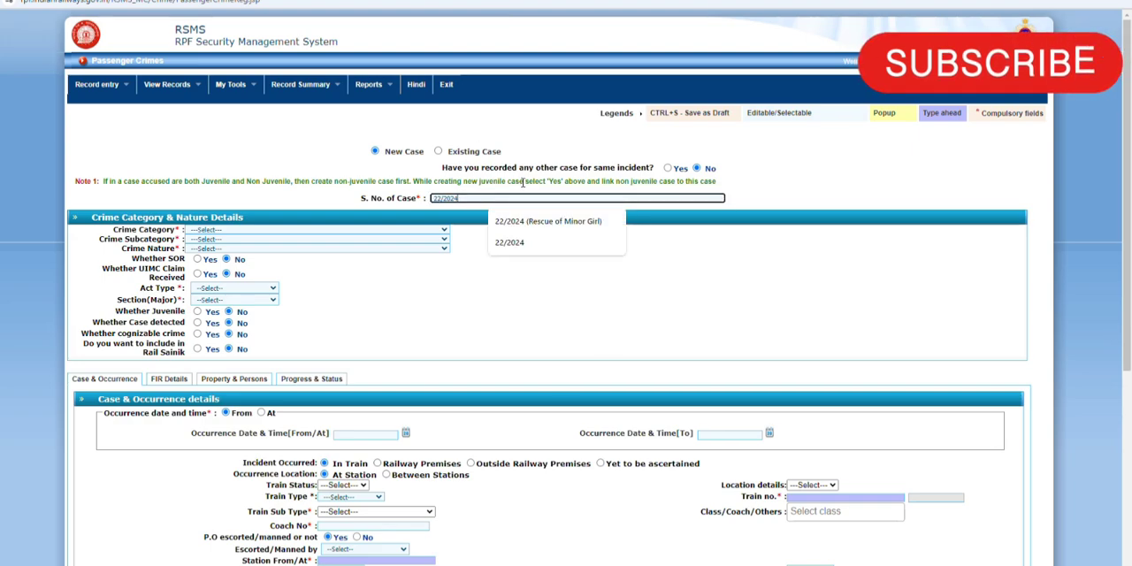
type(". ")
type("Druggin")
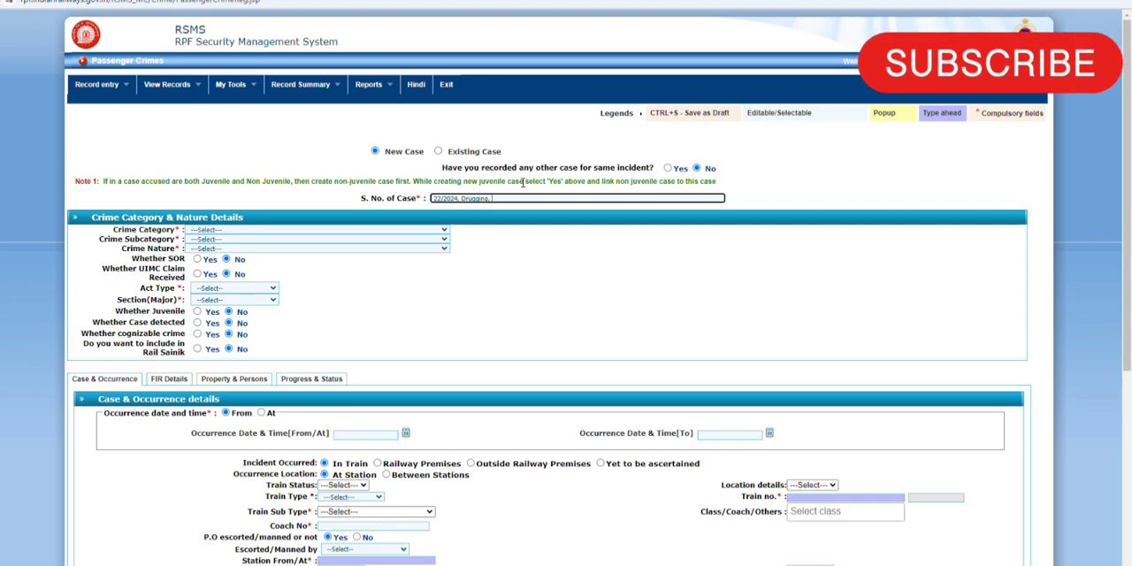
type("g, 12.08.2024")
Step: Classify the crime as Non Heinous Crime involving, with subcategory Passenger and nature Drugging
left_click(249, 232)
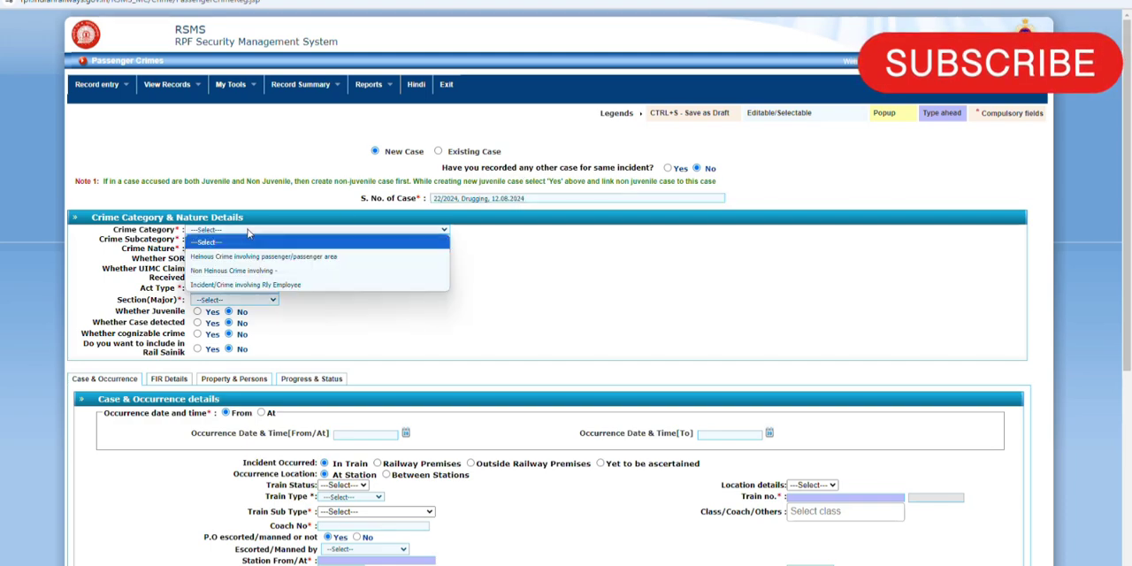
left_click(234, 271)
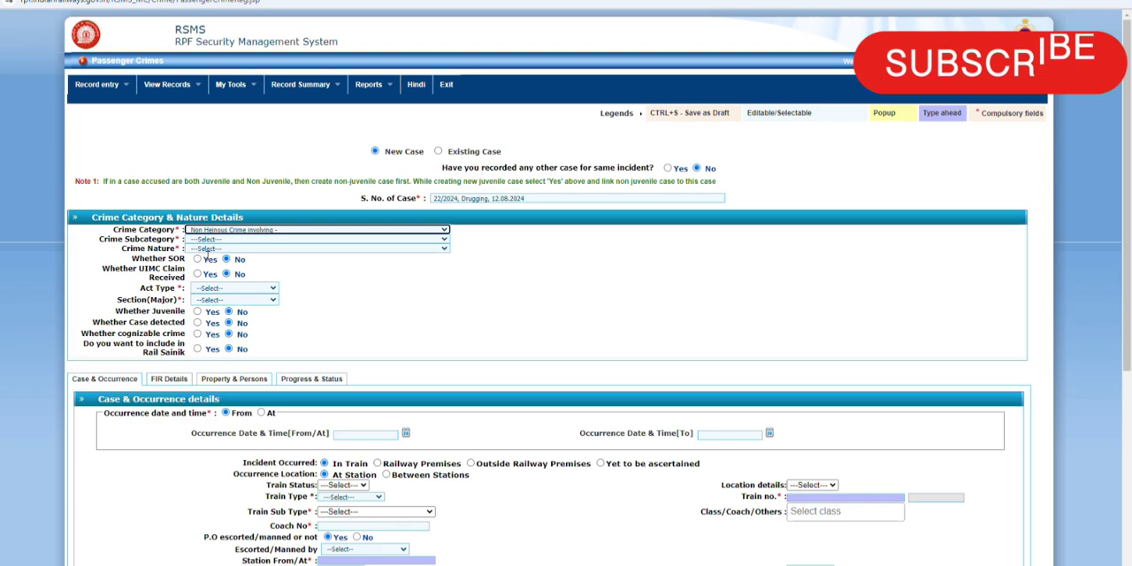
left_click(201, 241)
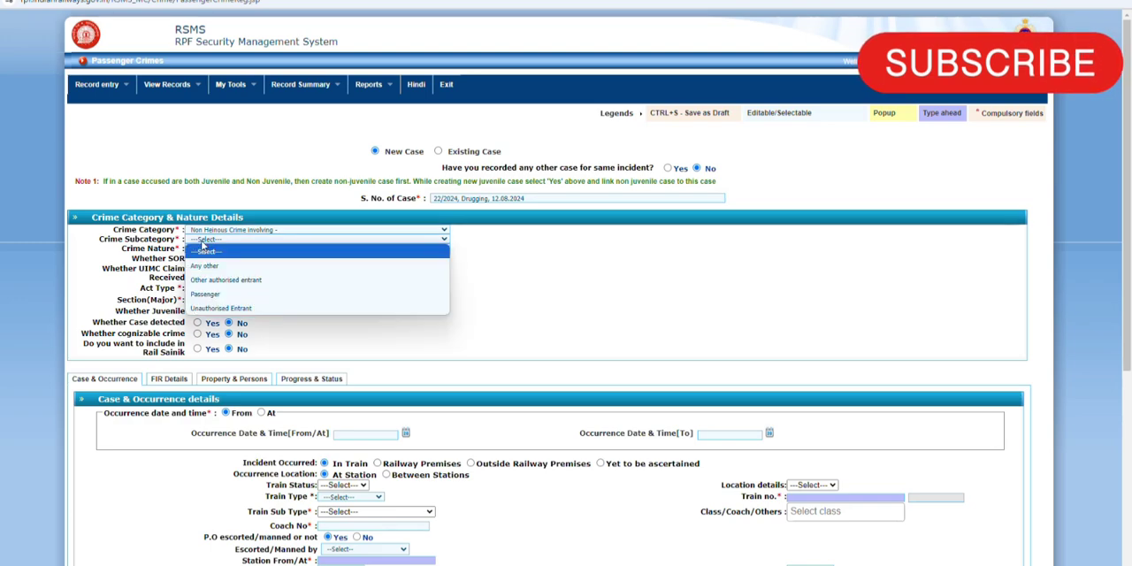
left_click(210, 295)
left_click(225, 251)
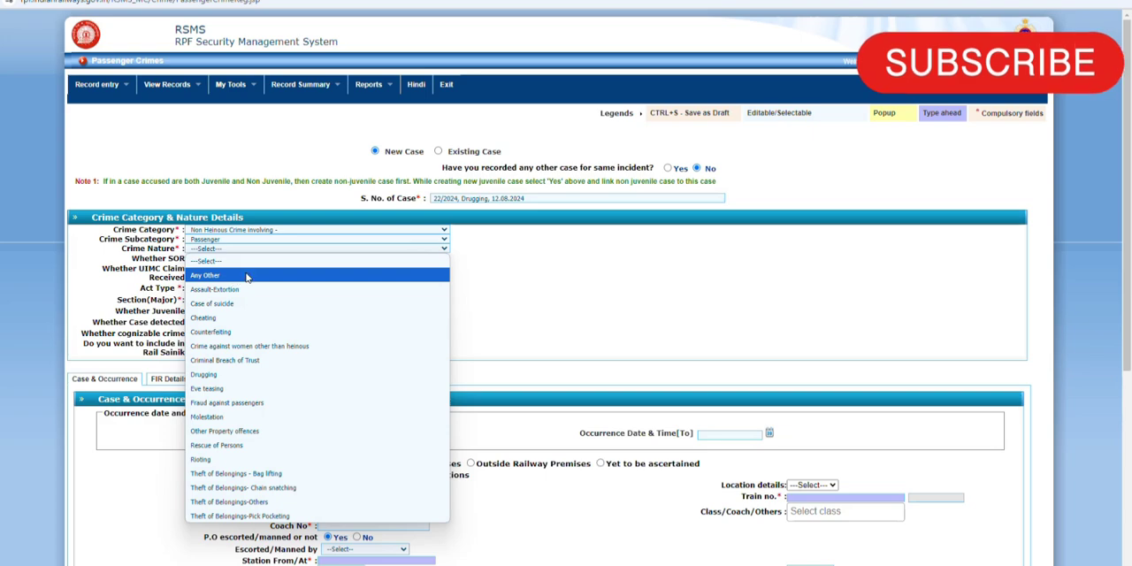
left_click(234, 375)
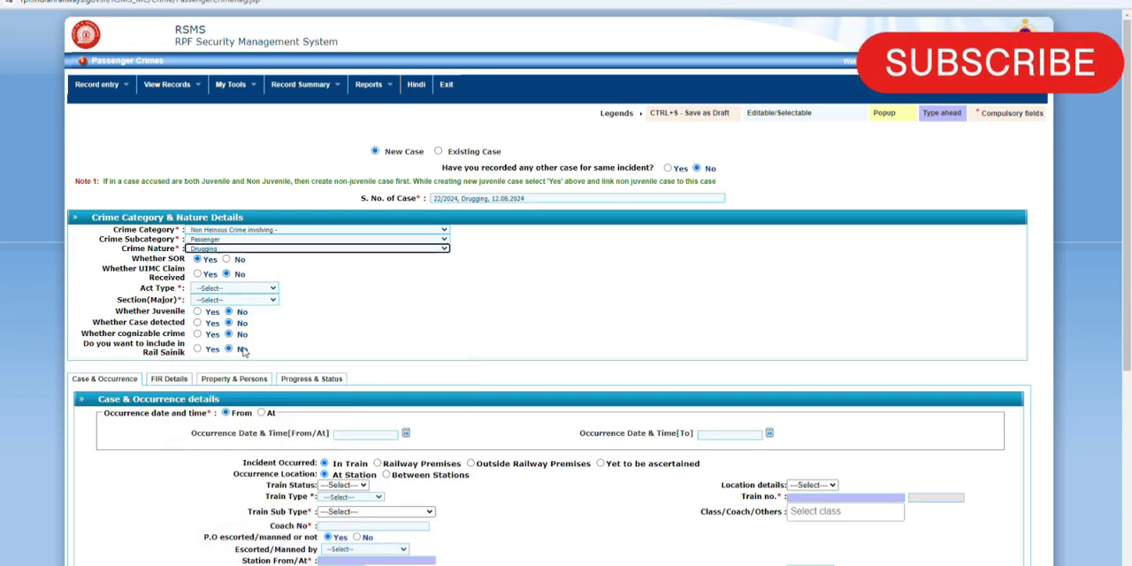
Step: Mark the case as not SOR and set its act type to Bharatiya Nyaya Sanhita with major section 123
scroll(254, 309, "down", 1)
scroll(254, 309, "down", 1)
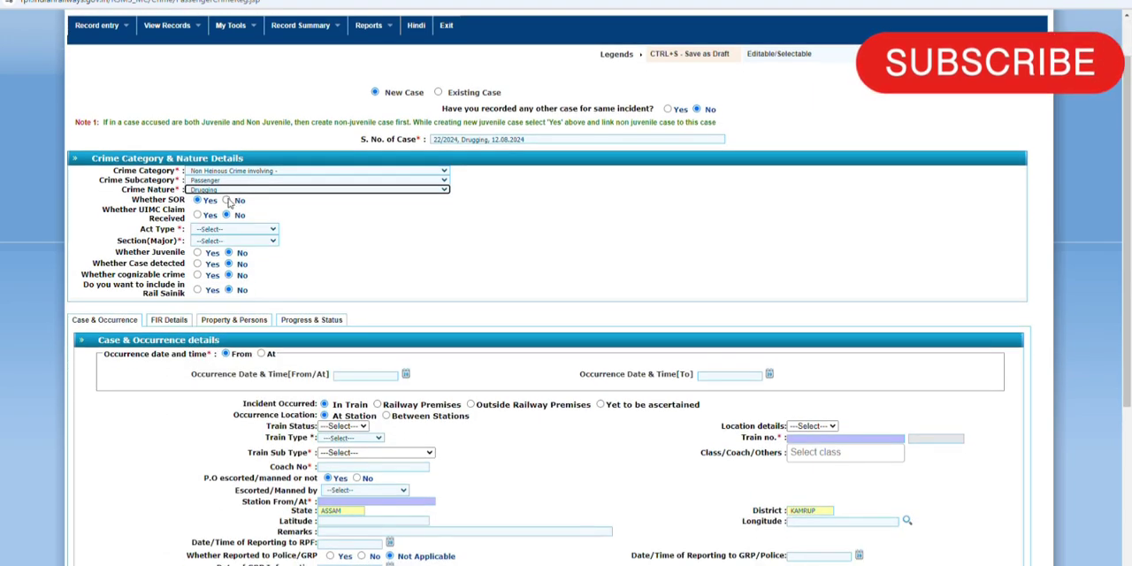
left_click(227, 201)
left_click(210, 231)
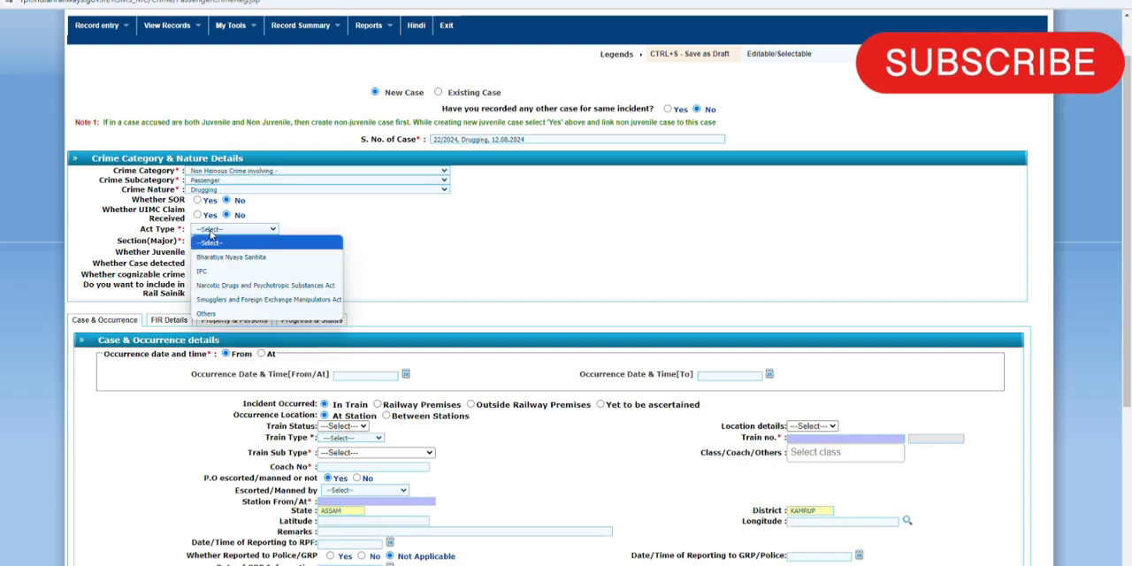
left_click(220, 255)
left_click(215, 242)
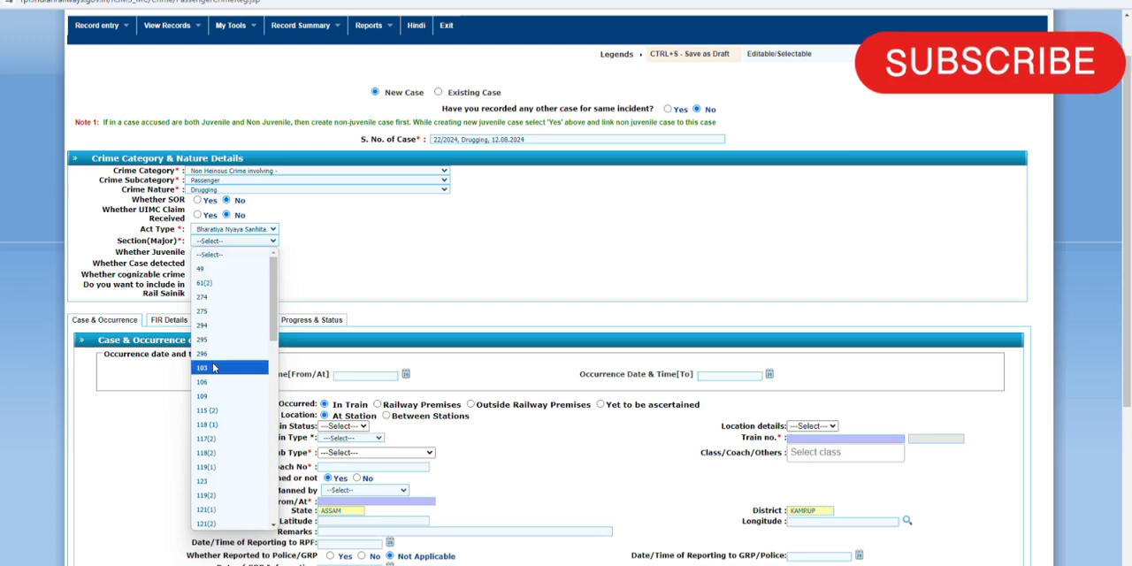
left_click(210, 482)
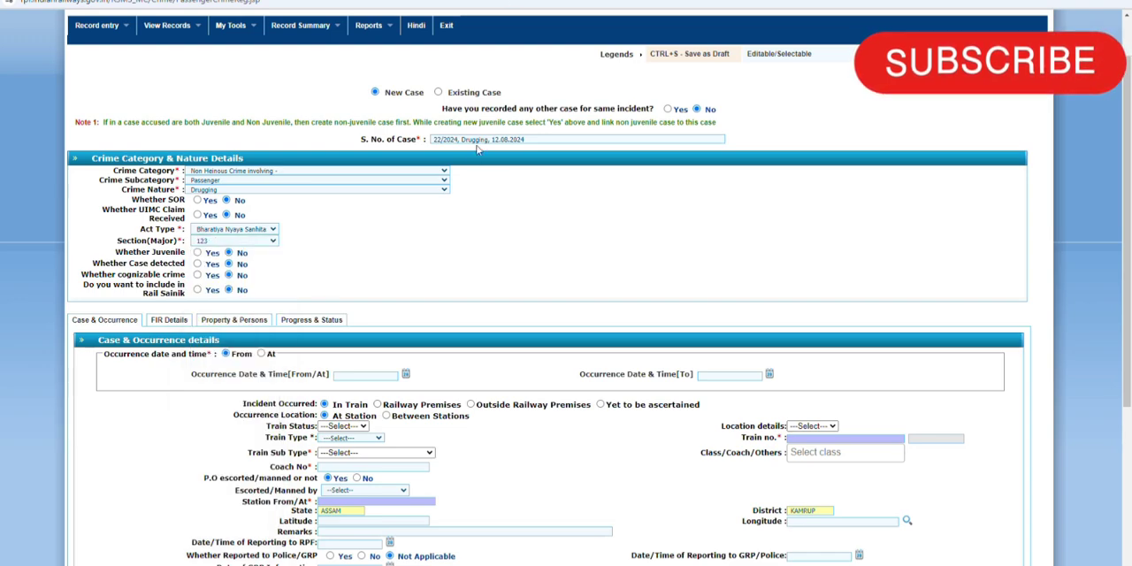
Step: Switch the occurrence date to At and set it to 12/08/2024 23:00
scroll(223, 210, "down", 2)
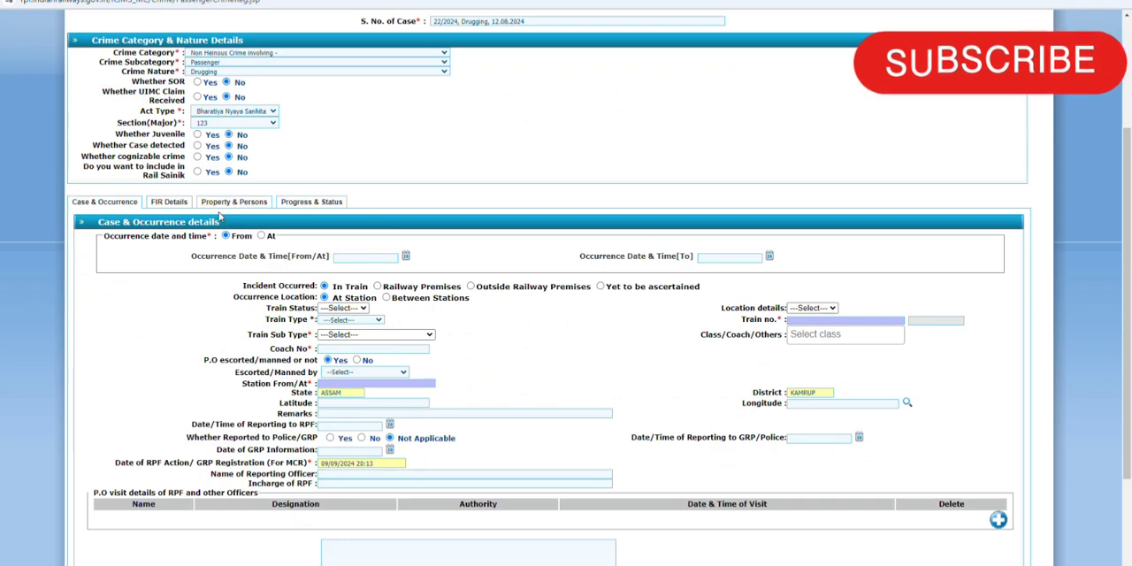
left_click(261, 235)
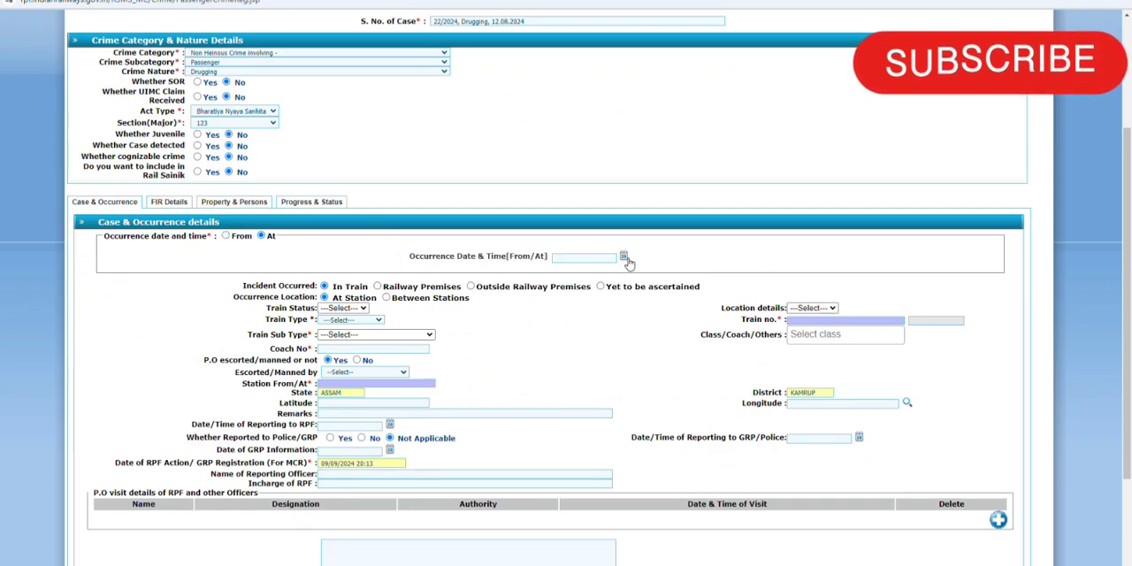
left_click(623, 256)
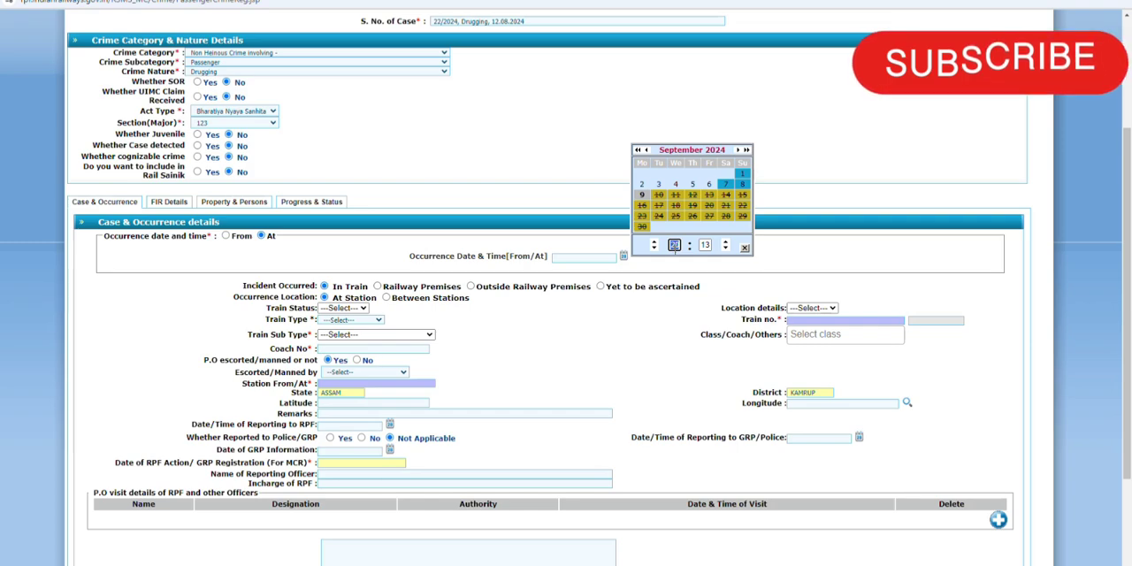
type("23")
key("Tab")
type("00")
left_click(646, 150)
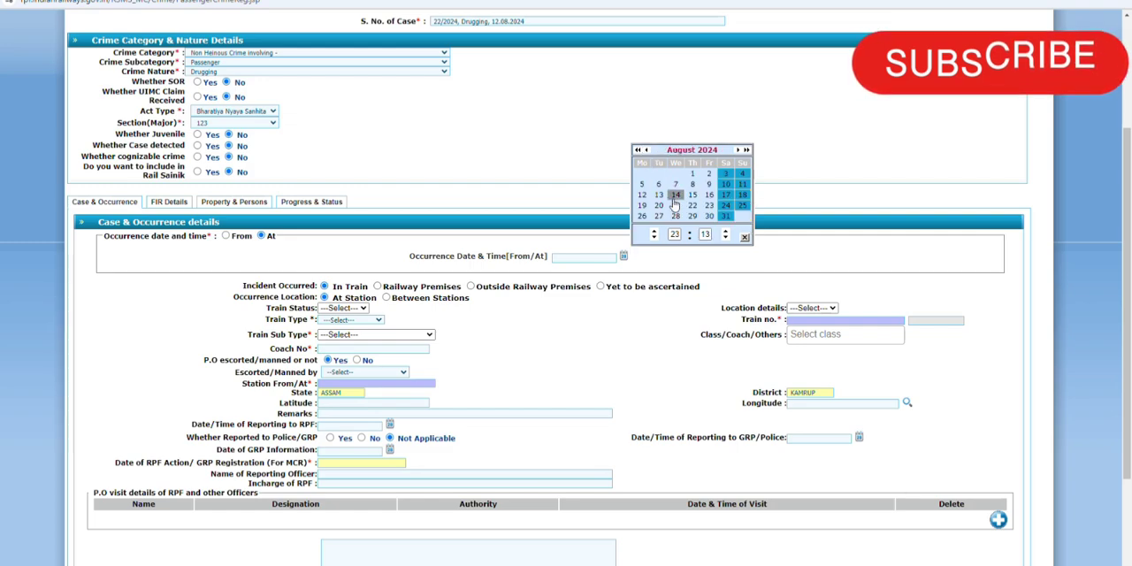
left_click(644, 196)
Step: Set the incident location to Railway Premises at station RANGIYA JN (RNY), escorted or manned by BOTH
scroll(364, 230, "down", 2)
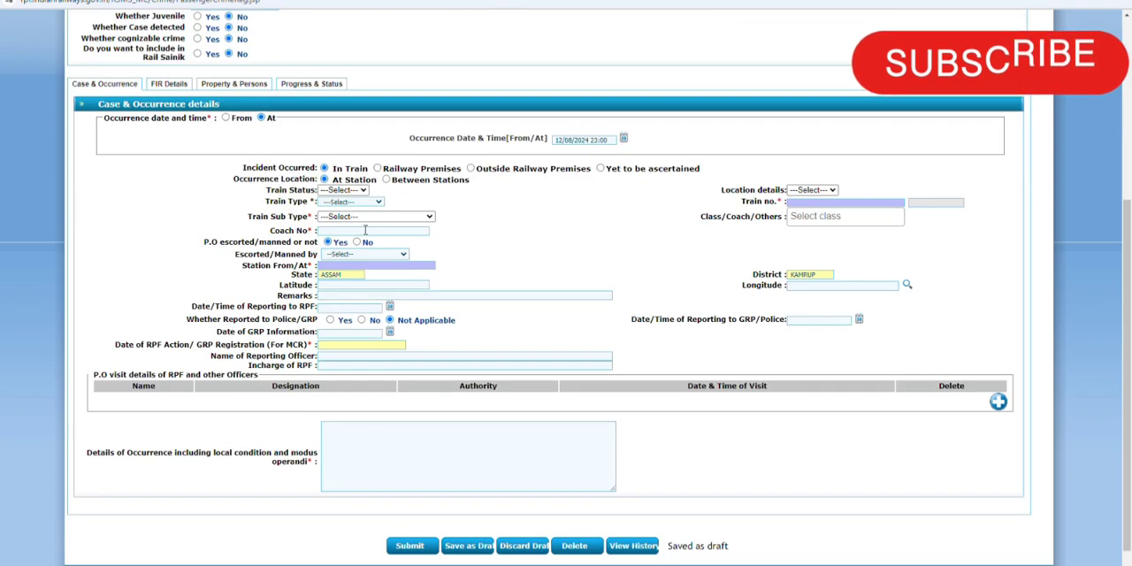
left_click(378, 168)
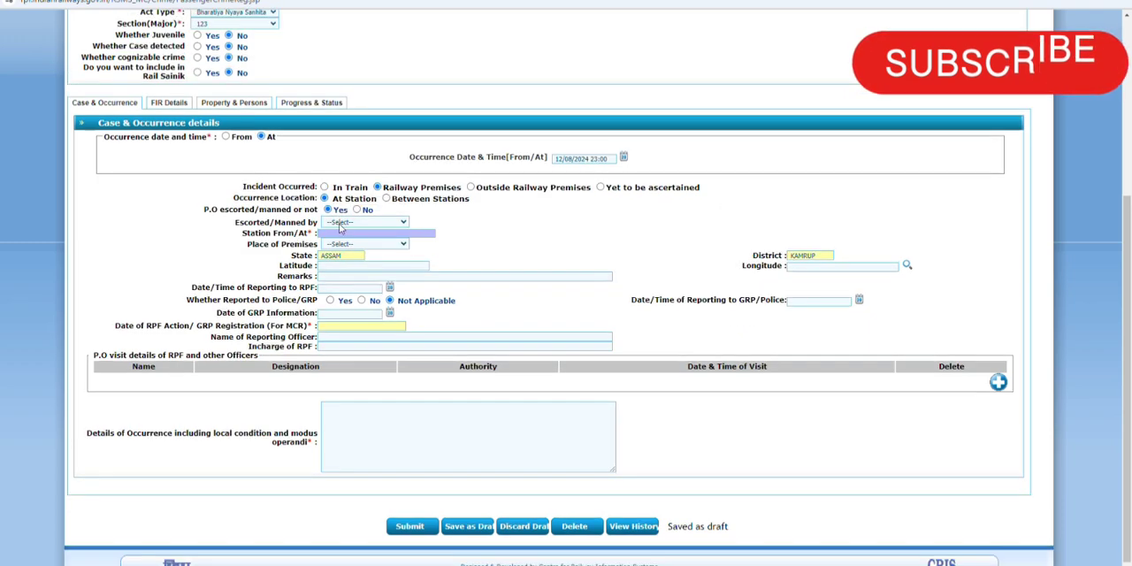
left_click(341, 224)
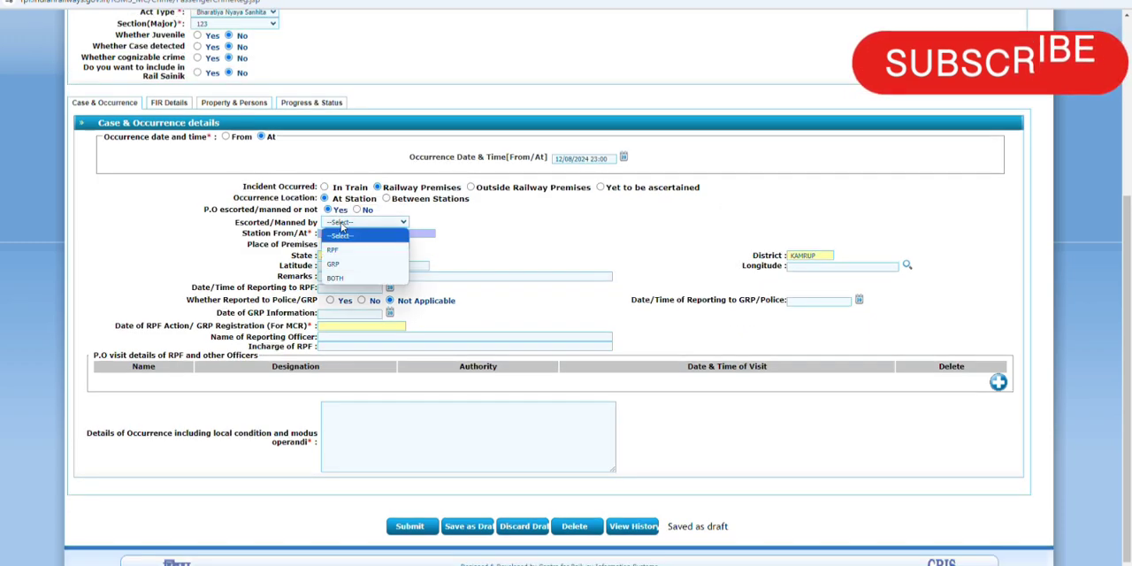
left_click(340, 279)
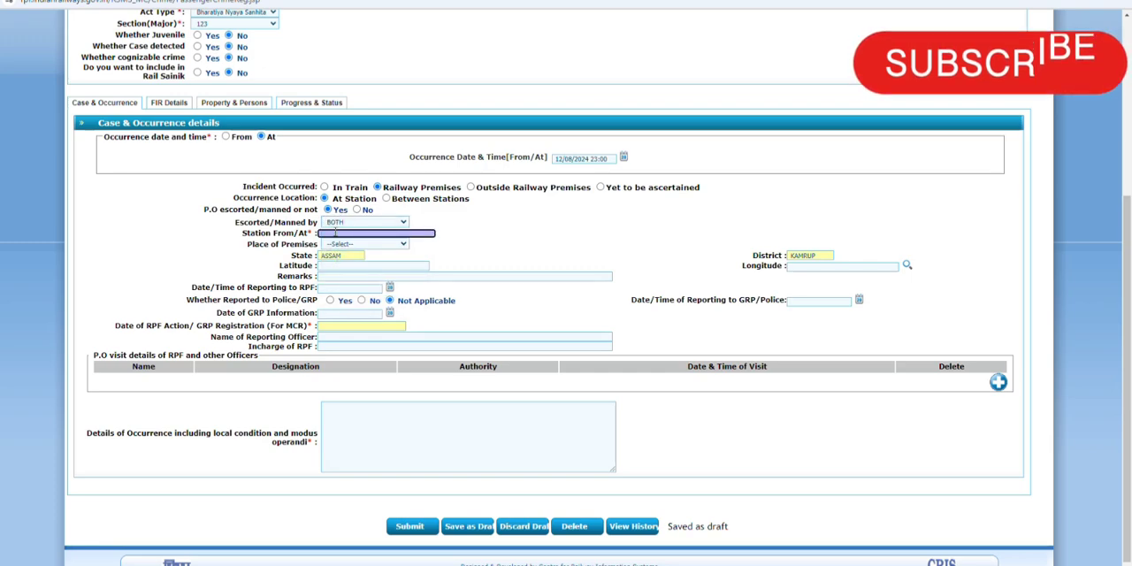
type("RNY")
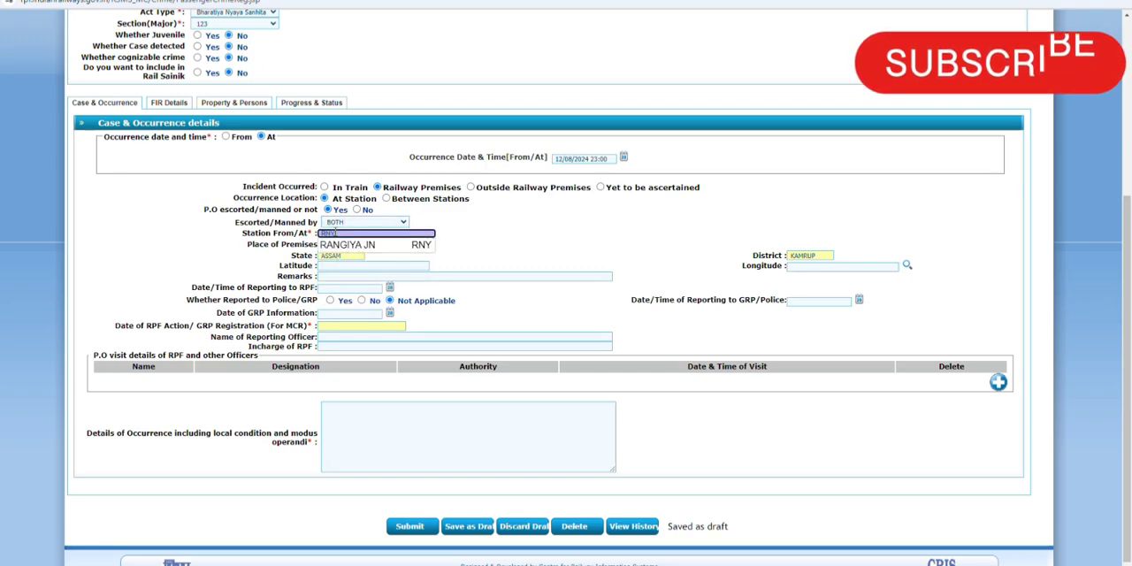
left_click(336, 246)
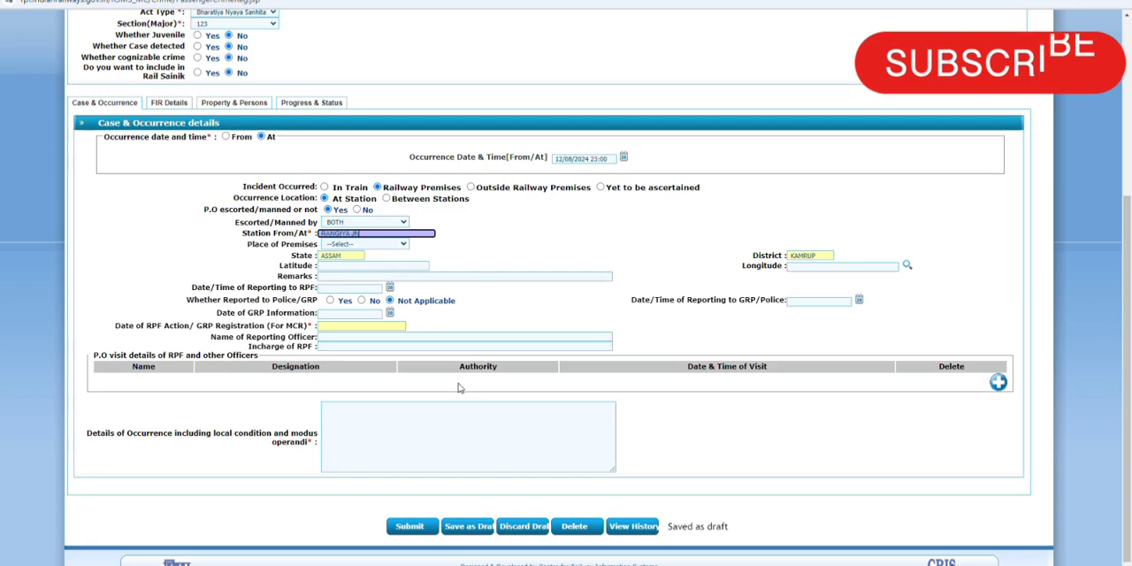
Step: Set the date and time of reporting to RPF to 13/08/2024 10:00
left_click(390, 291)
left_click_drag(436, 278, 455, 282)
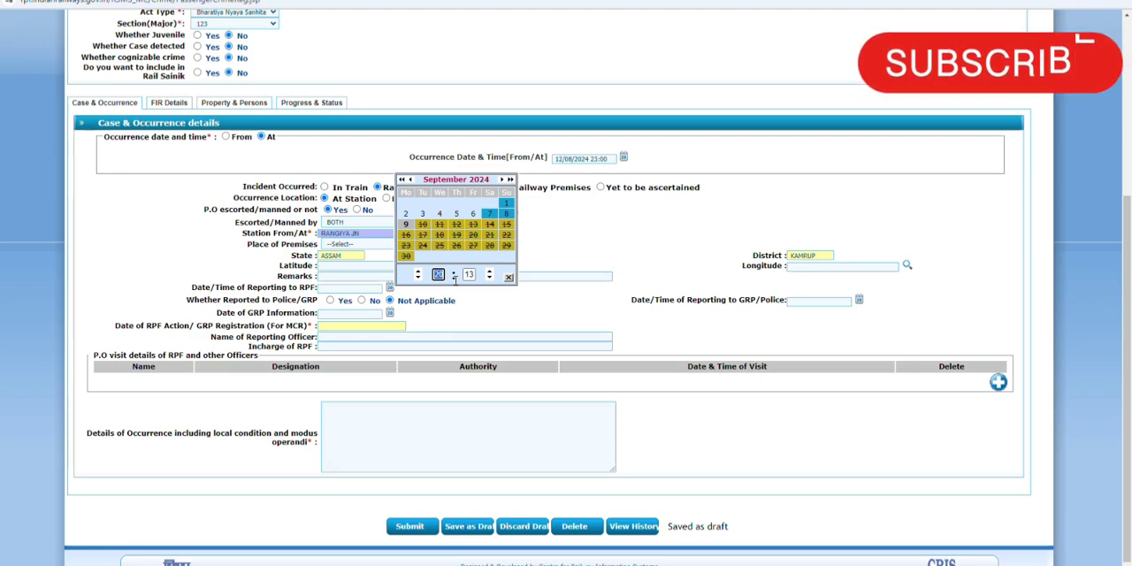
type("10")
key("Tab")
type("00")
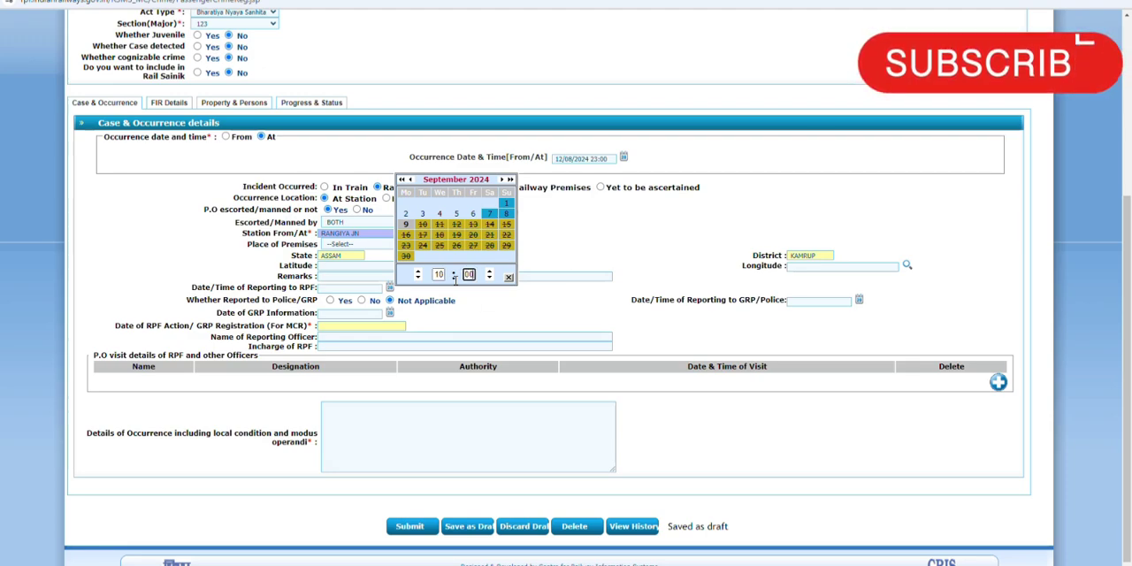
left_click(411, 179)
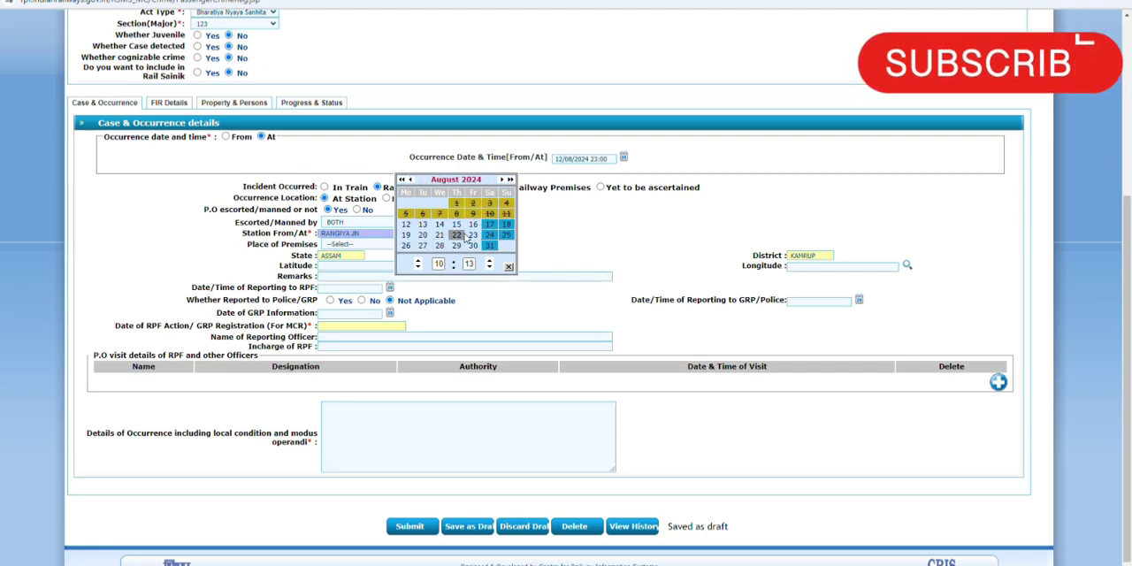
left_click(423, 225)
Step: Mark the case as reported to Police/GRP and set the date of GRP information to 12/08/2024
left_click(330, 300)
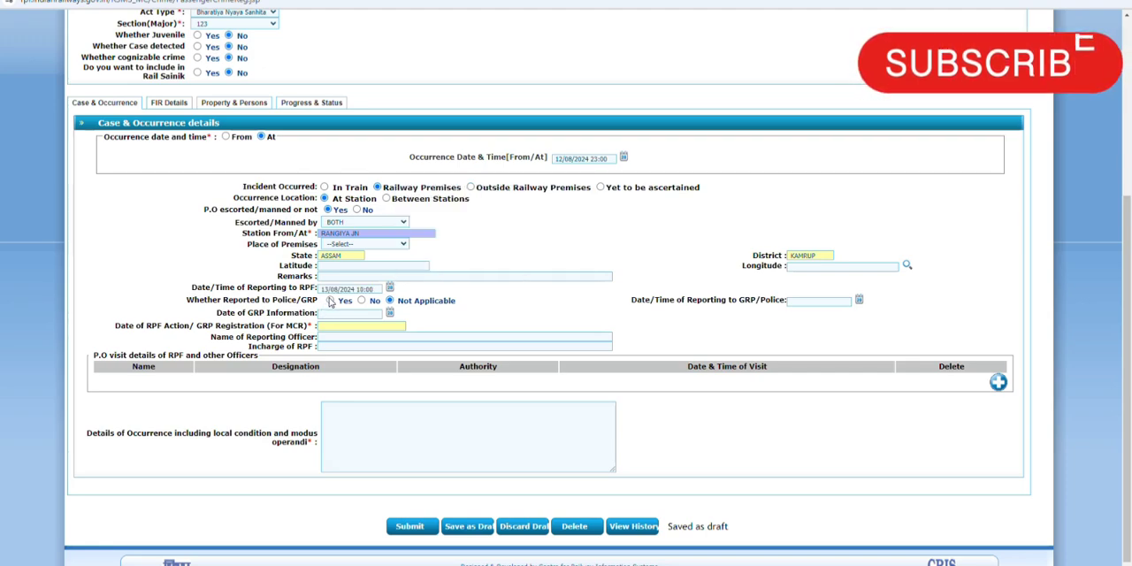
left_click(389, 316)
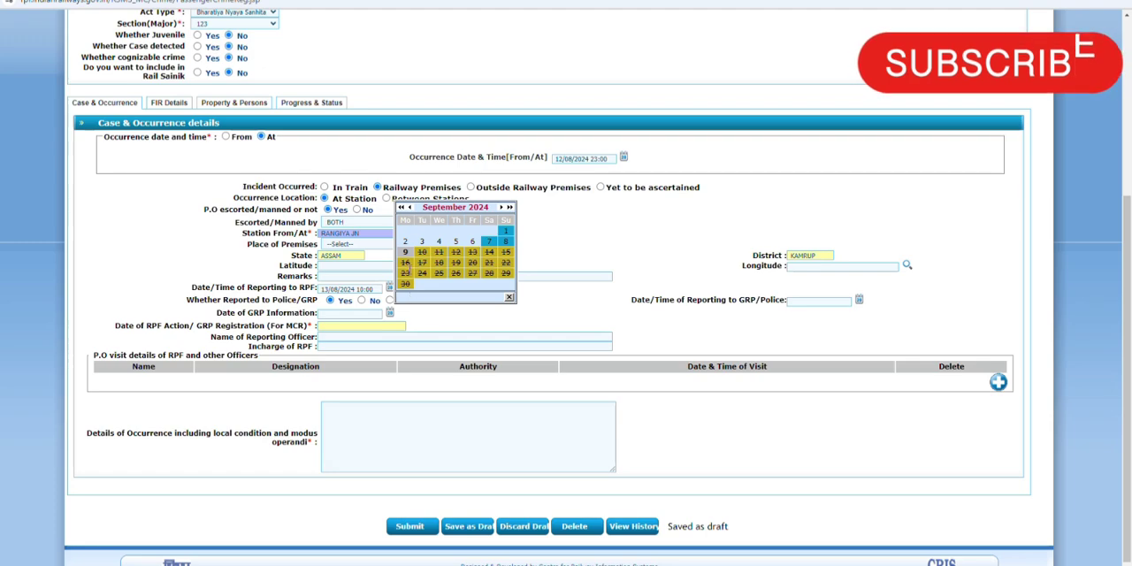
left_click(410, 207)
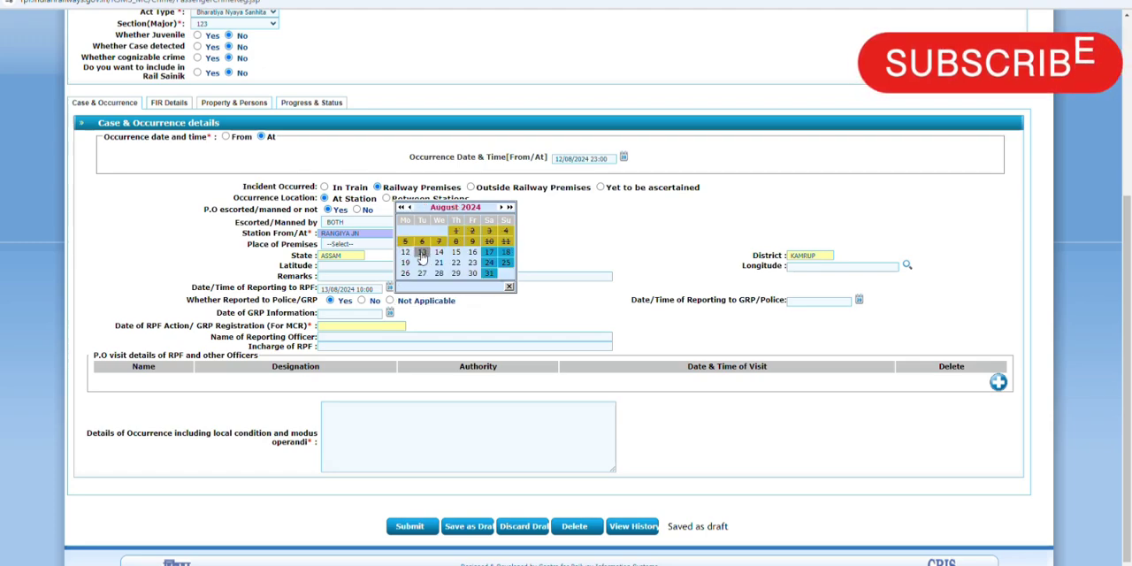
left_click(422, 253)
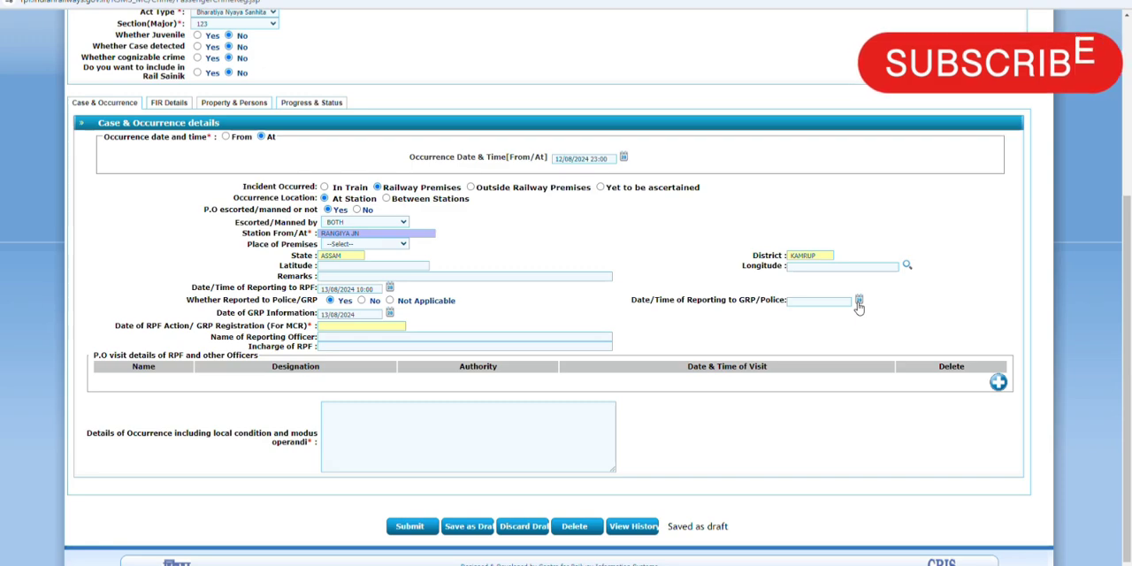
left_click(390, 314)
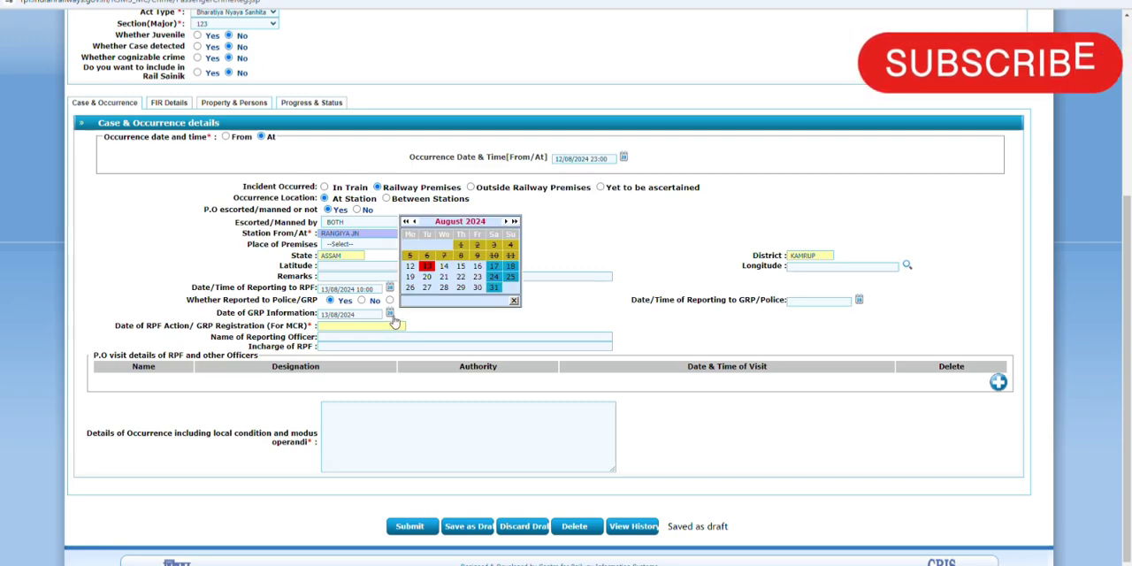
left_click(411, 269)
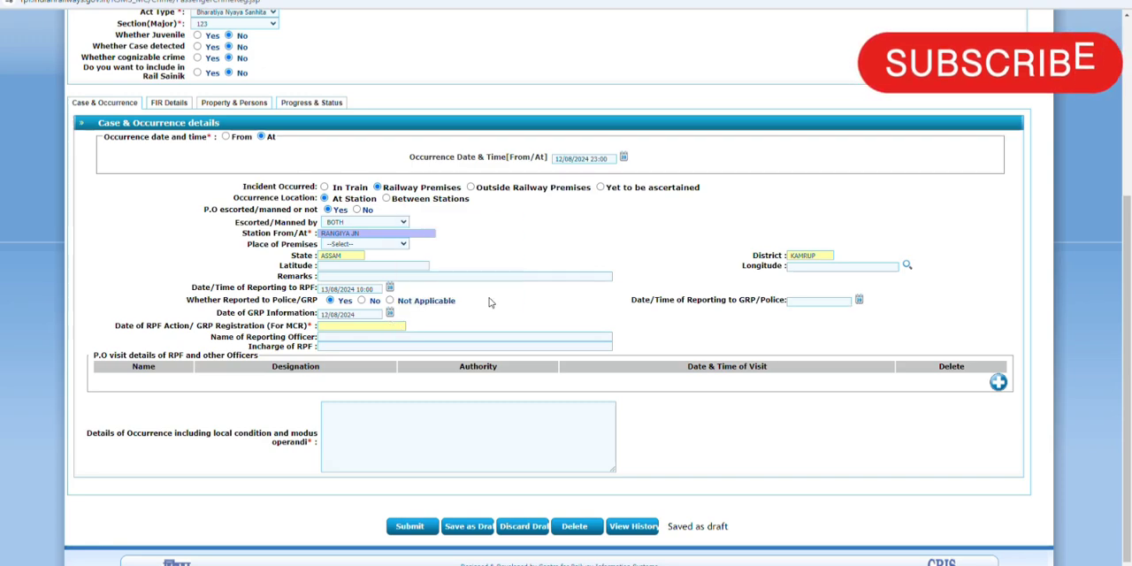
Step: Set the date and time of reporting to GRP/Police to 12/08/2024 23:30
left_click(859, 301)
left_click(909, 289)
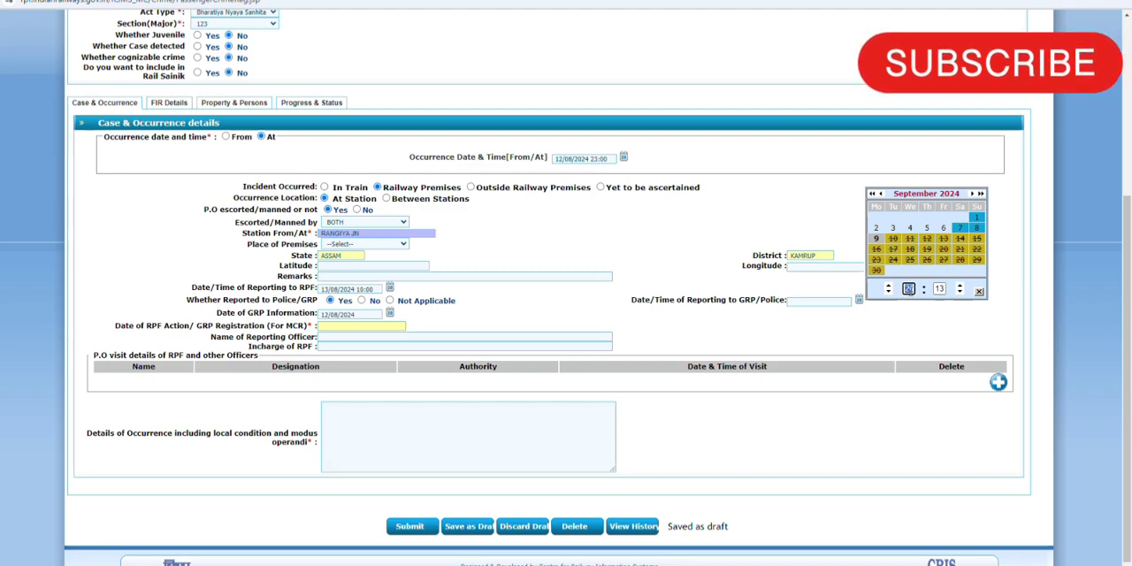
type("23")
key("Tab")
type("30")
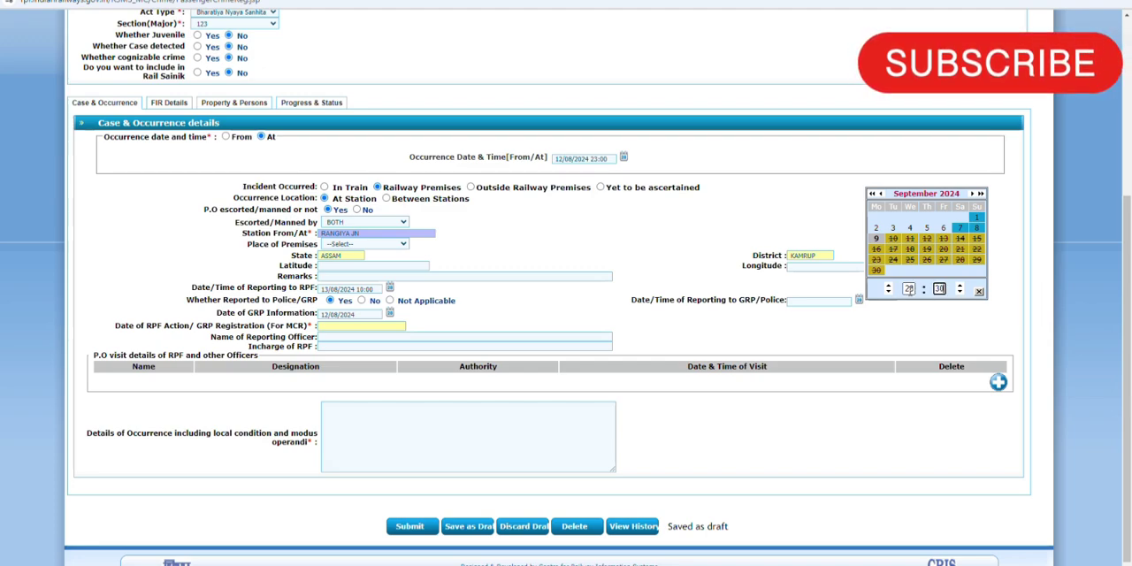
left_click(880, 193)
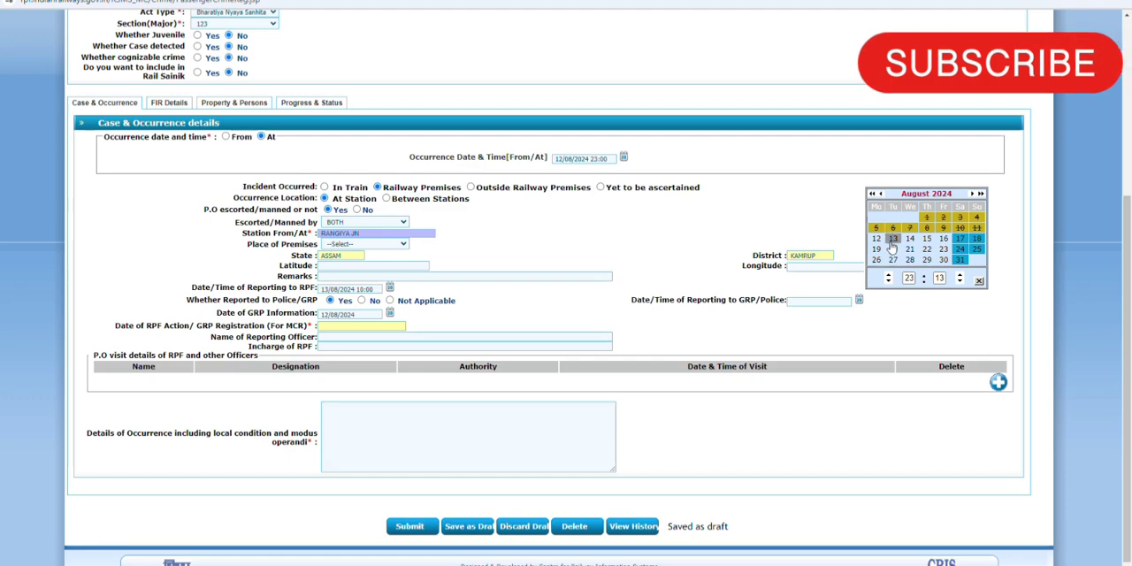
left_click(876, 239)
Step: Set the date of RPF action/GRP registration (for MCR) to 13/08/2024 11:13
scroll(620, 283, "down", 1)
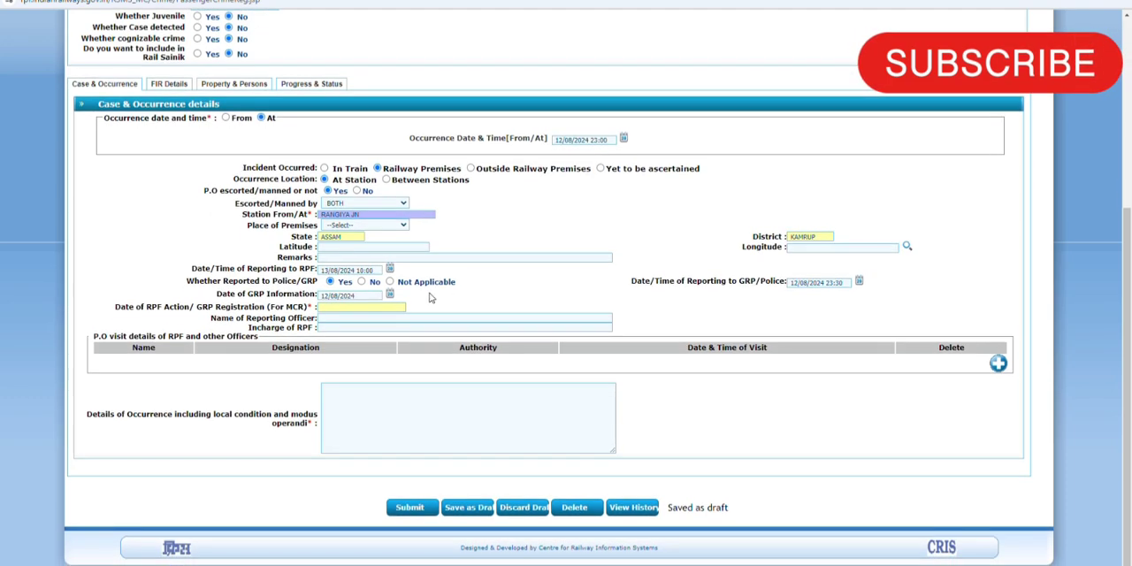
left_click(339, 307)
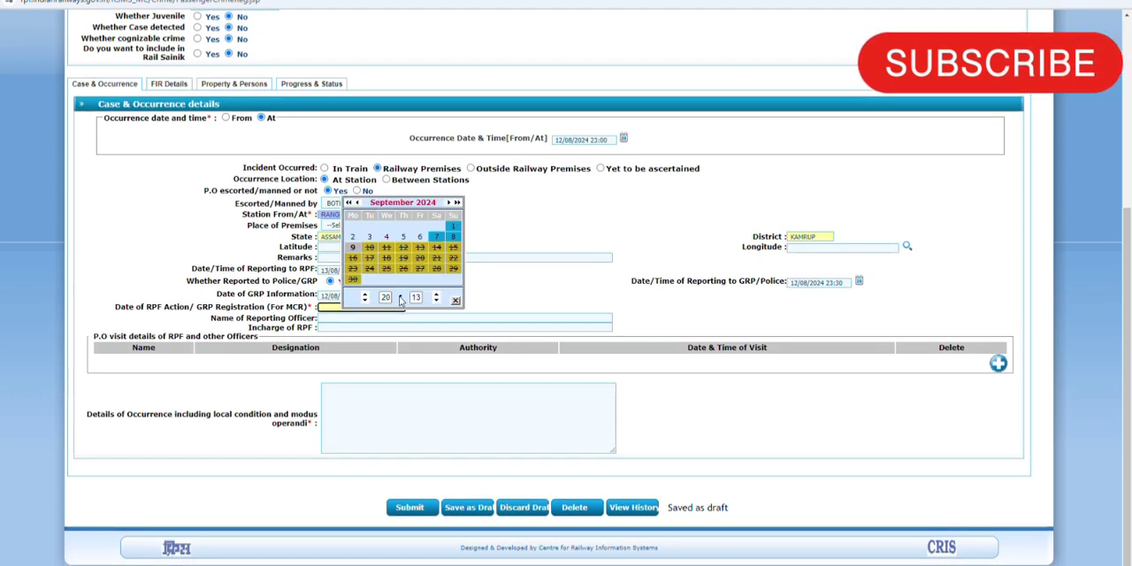
left_click(385, 297)
type("11")
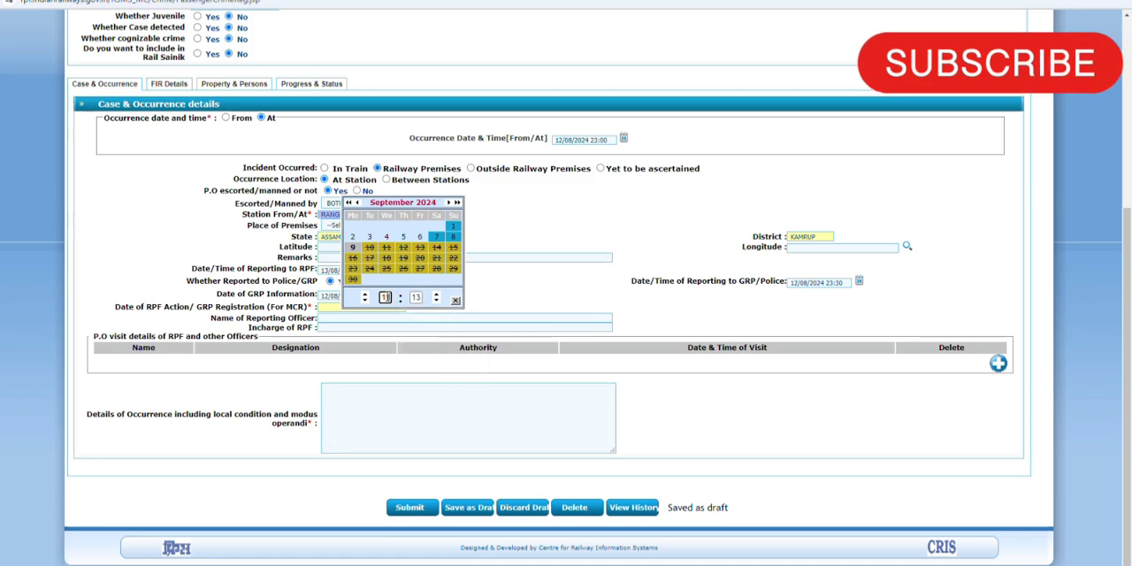
left_click(357, 203)
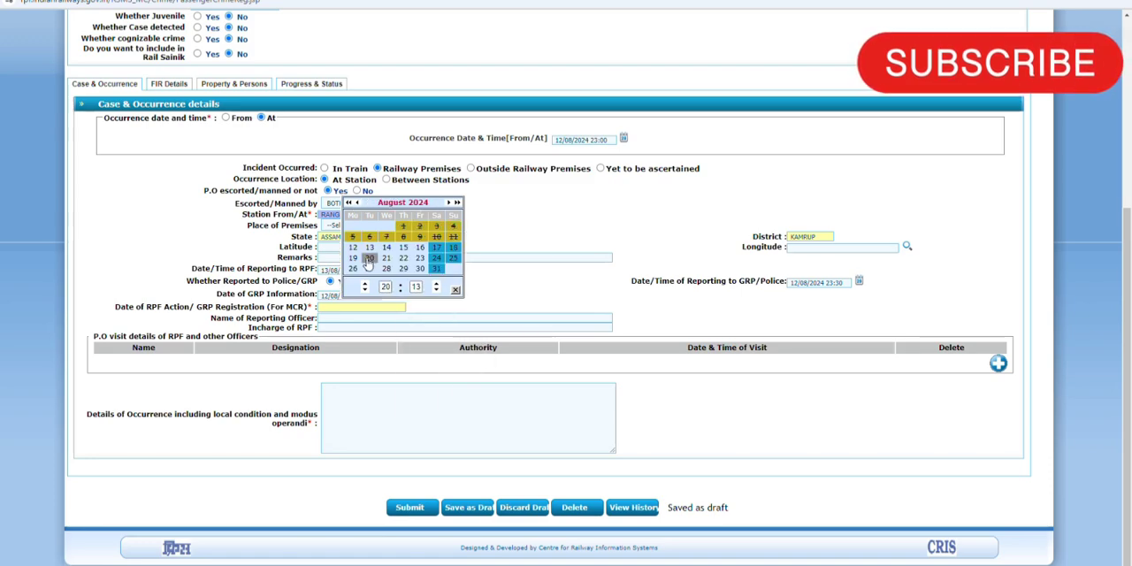
left_click(368, 248)
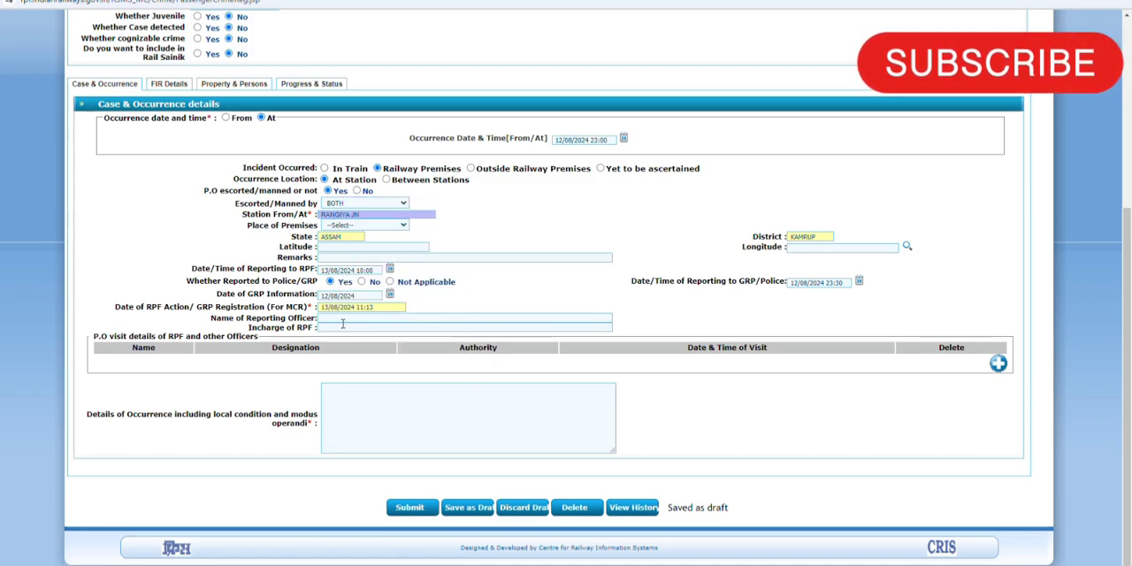
Step: Enter reporting officer GRP/RNY and RPF incharge IPF/RNY, and describe the occurrence as "One male person lodge FIR to GRP/RNY regarding Drugging."
left_click(341, 320)
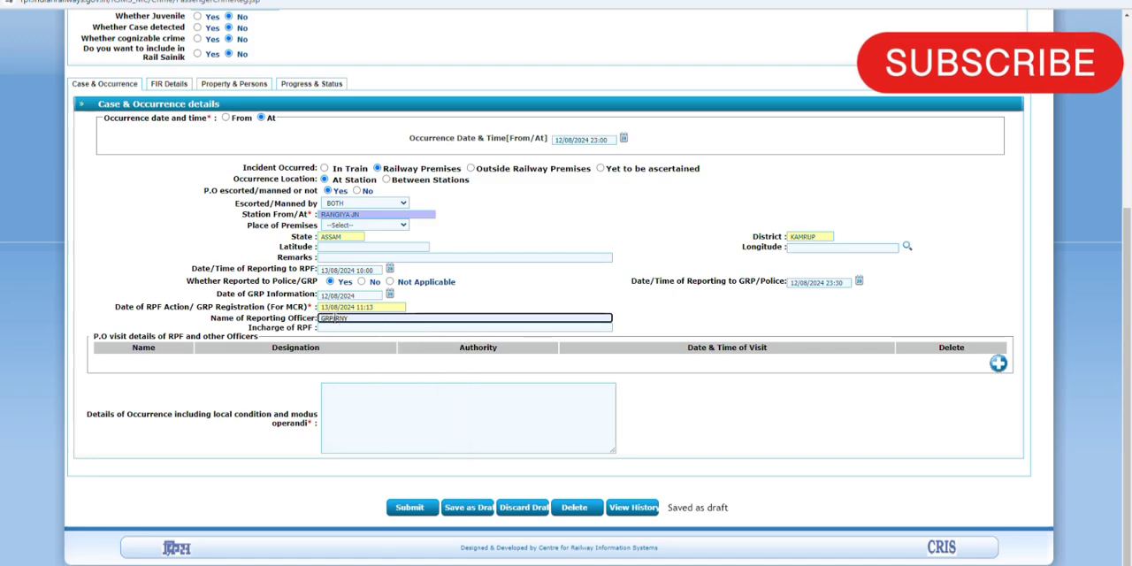
left_click(332, 407)
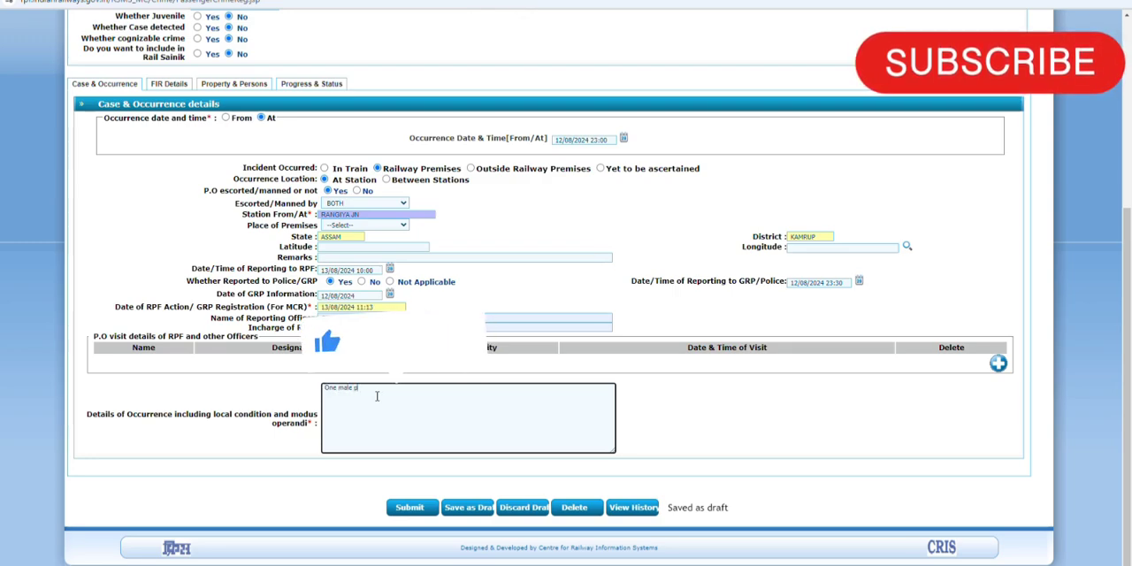
type("e FIR to G")
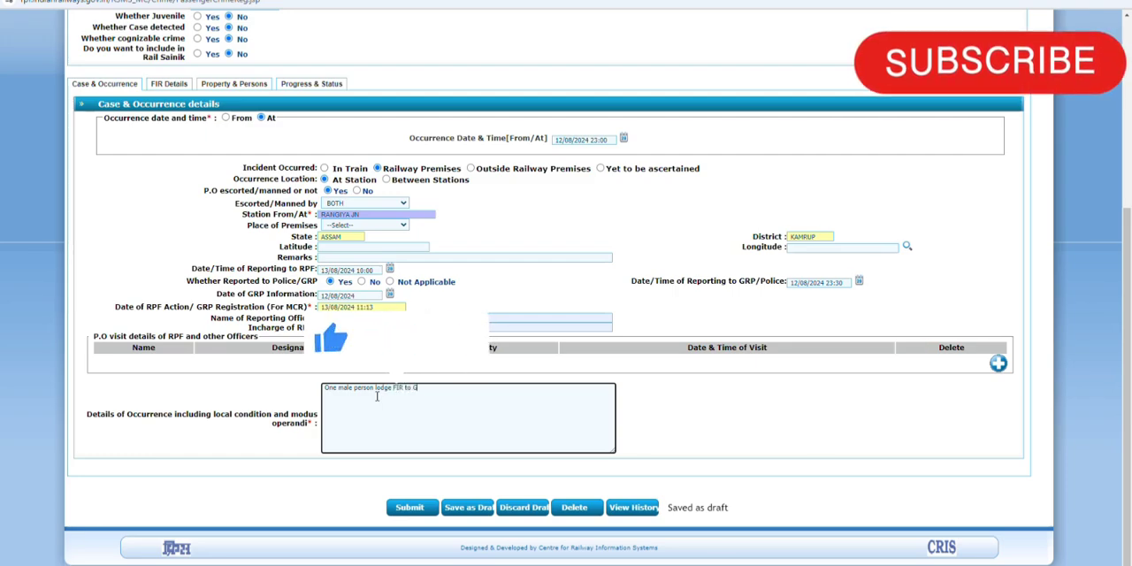
type("RP/RNY regard")
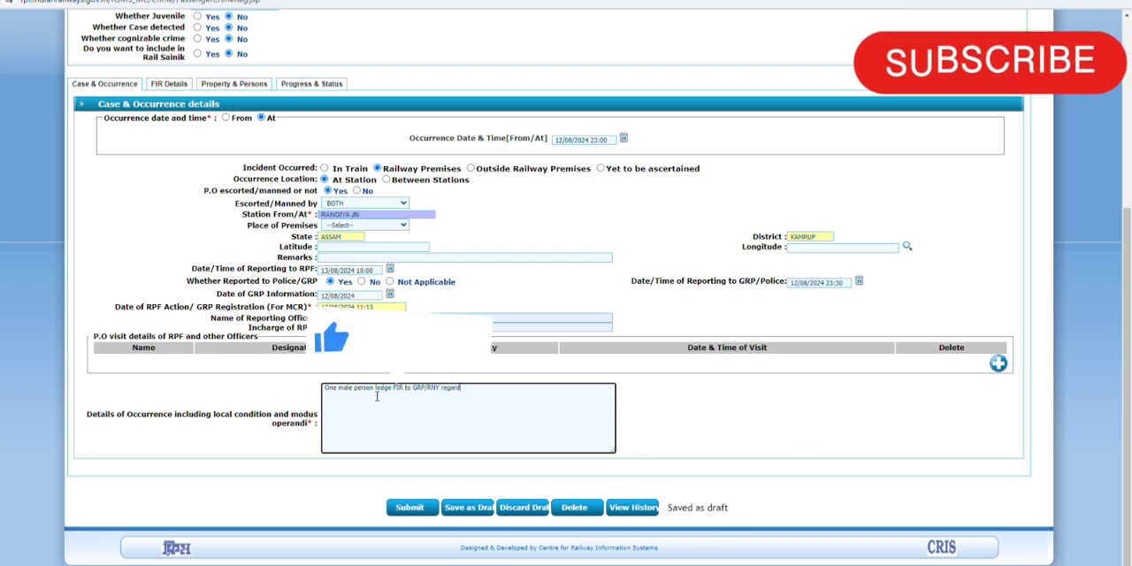
type("ing Drug")
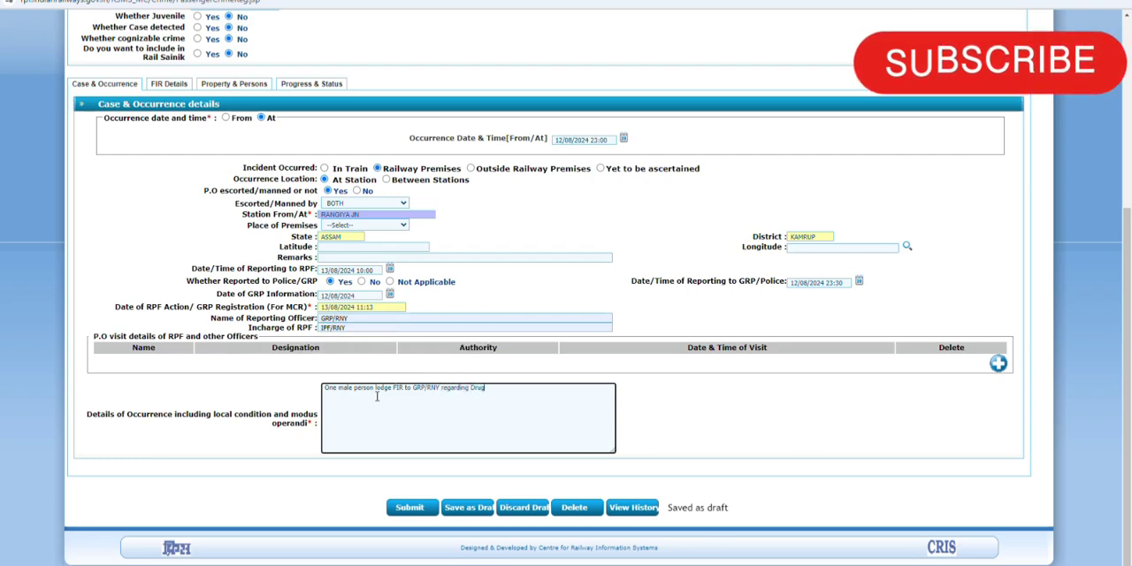
type("ging.")
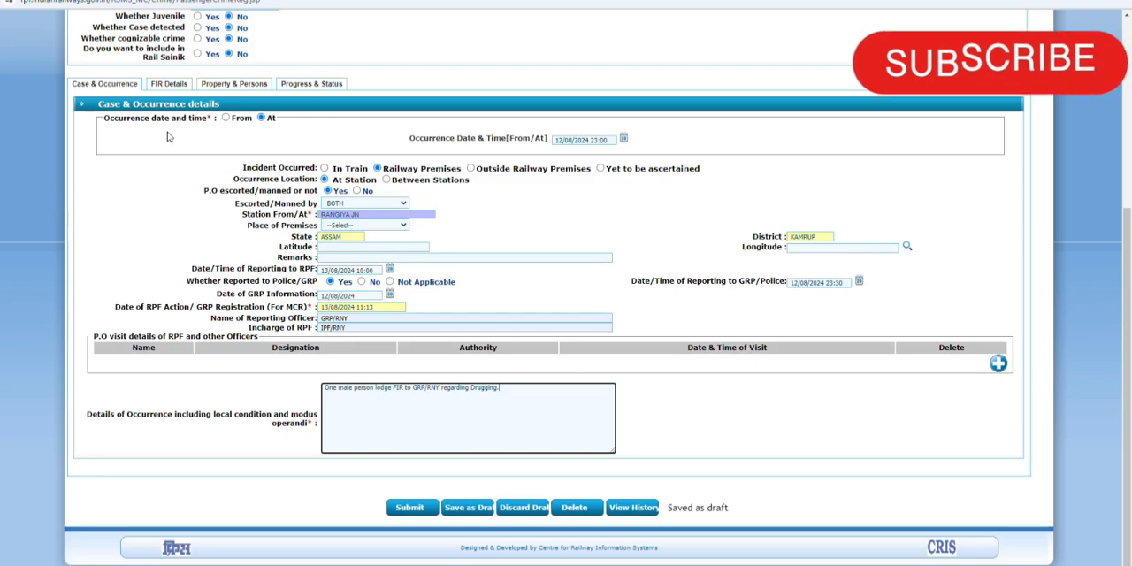
left_click(171, 85)
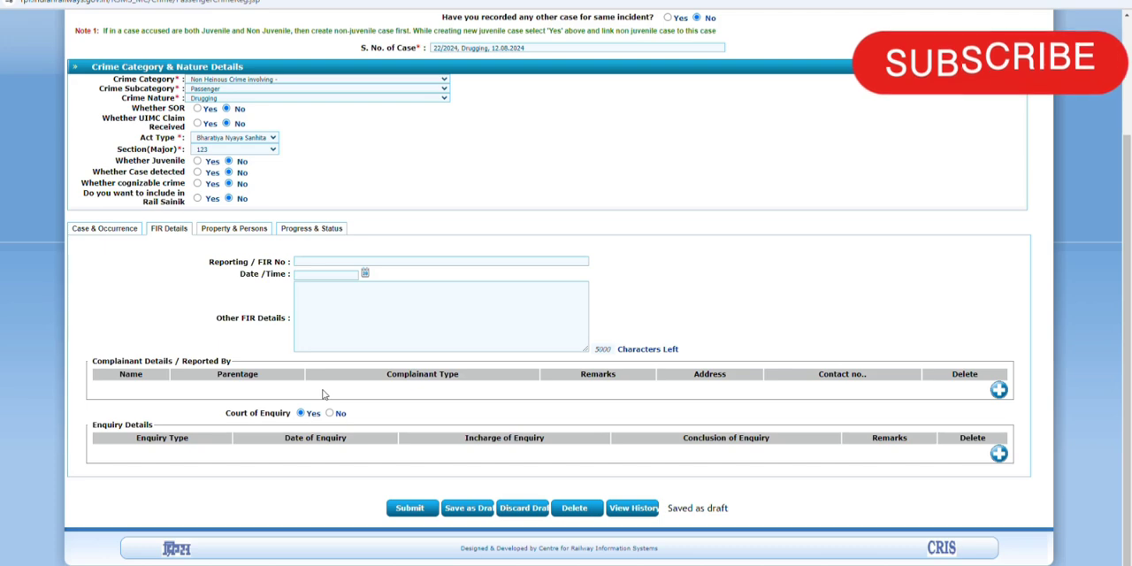
left_click(326, 261)
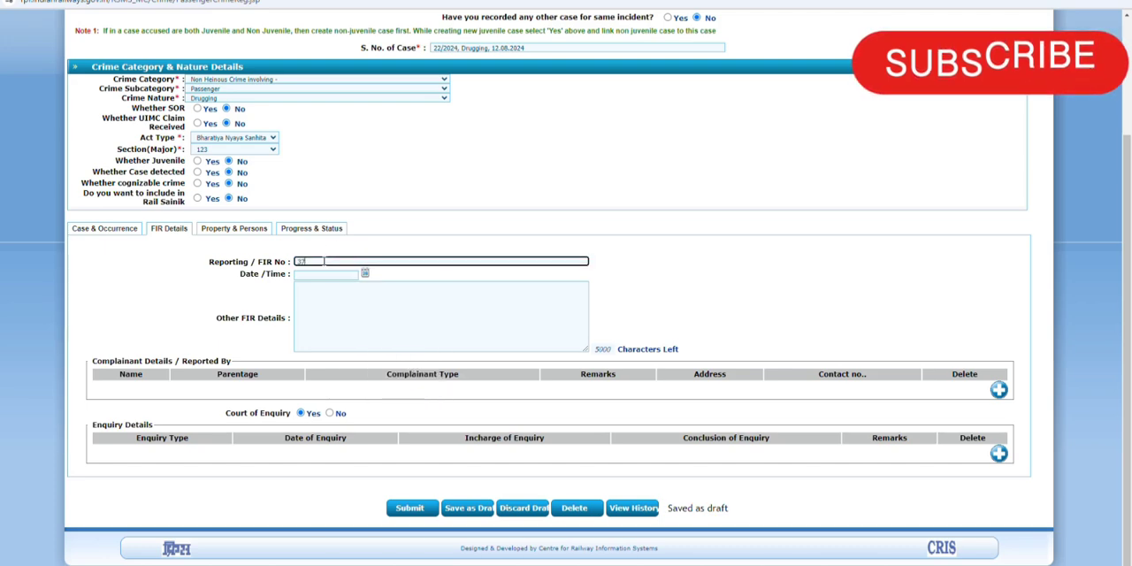
left_click(366, 277)
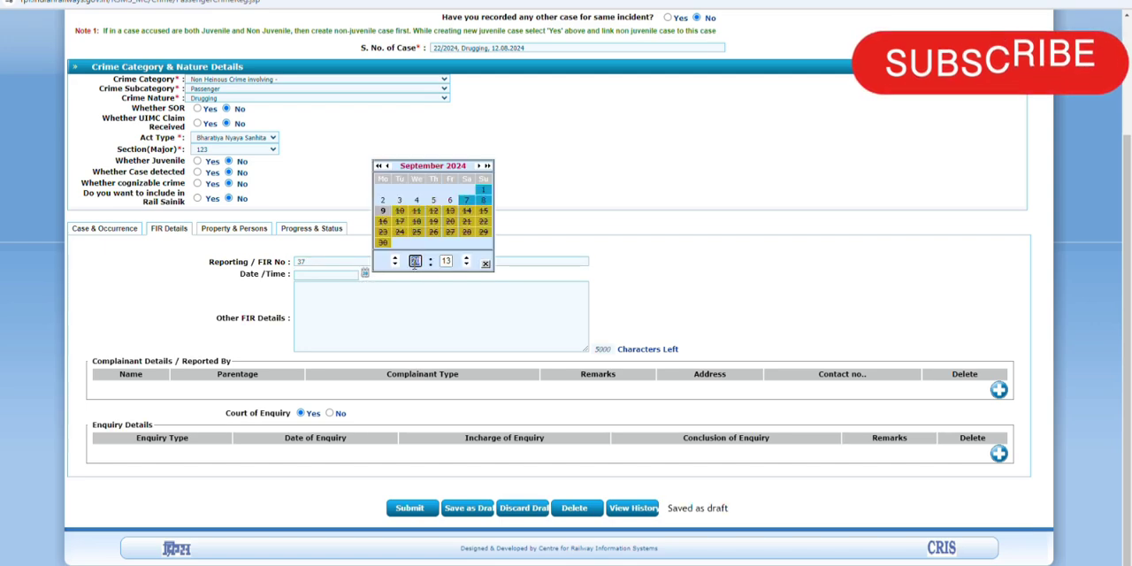
type("23")
key("Tab")
type("30")
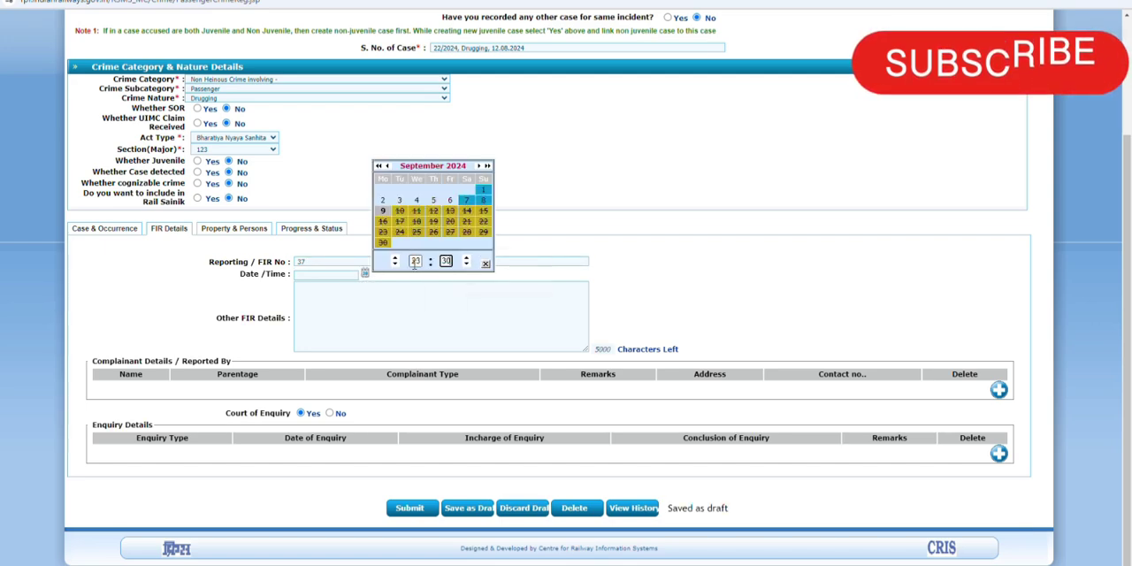
left_click(387, 165)
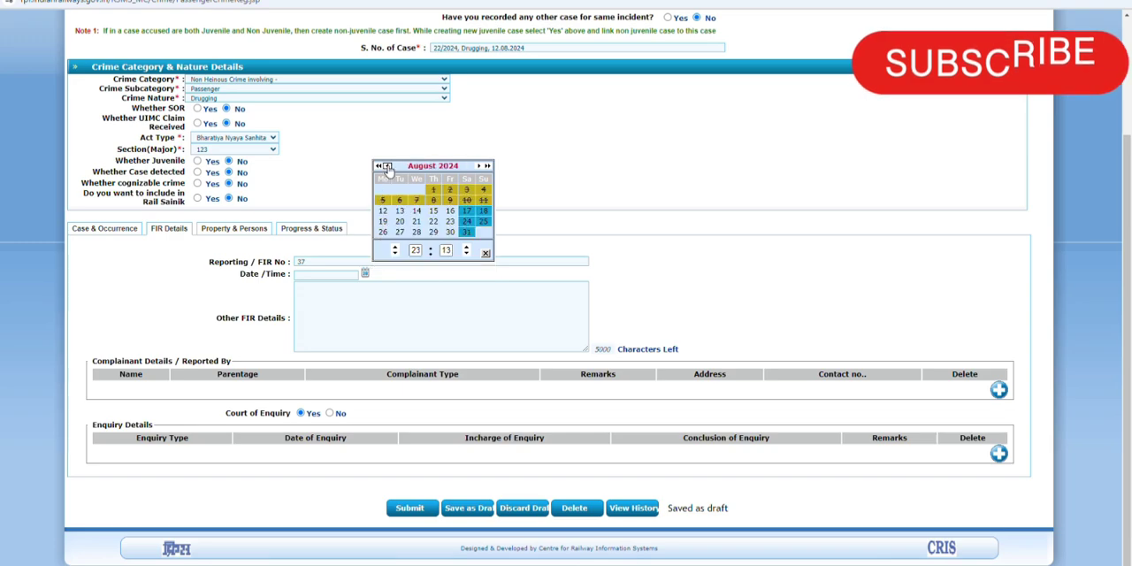
left_click(383, 211)
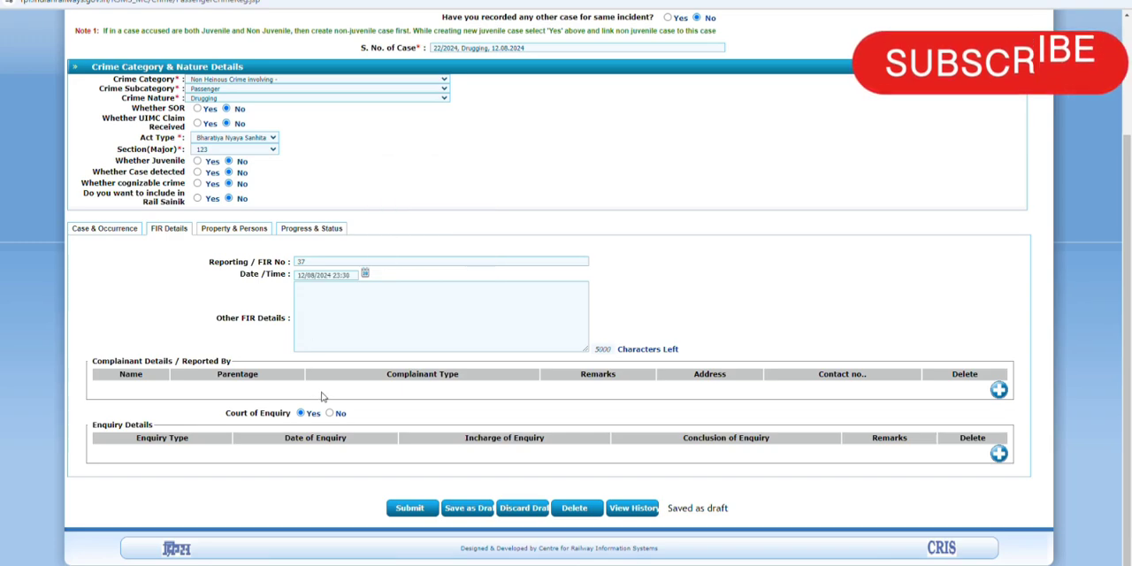
Step: Add a complainant entry to the FIR details and enter the complainant's full name
left_click(999, 389)
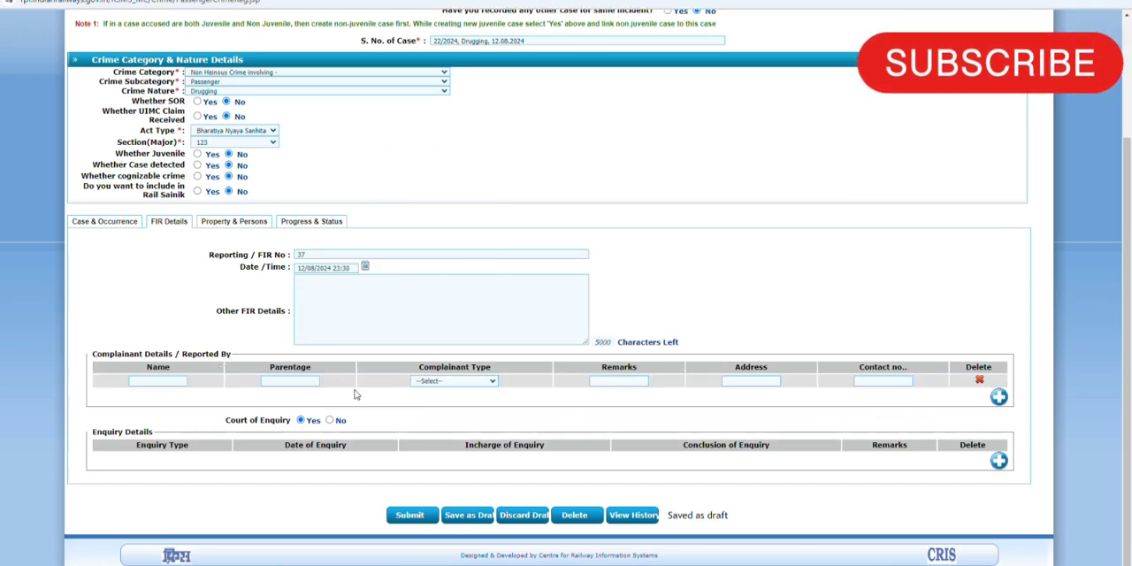
left_click(154, 381)
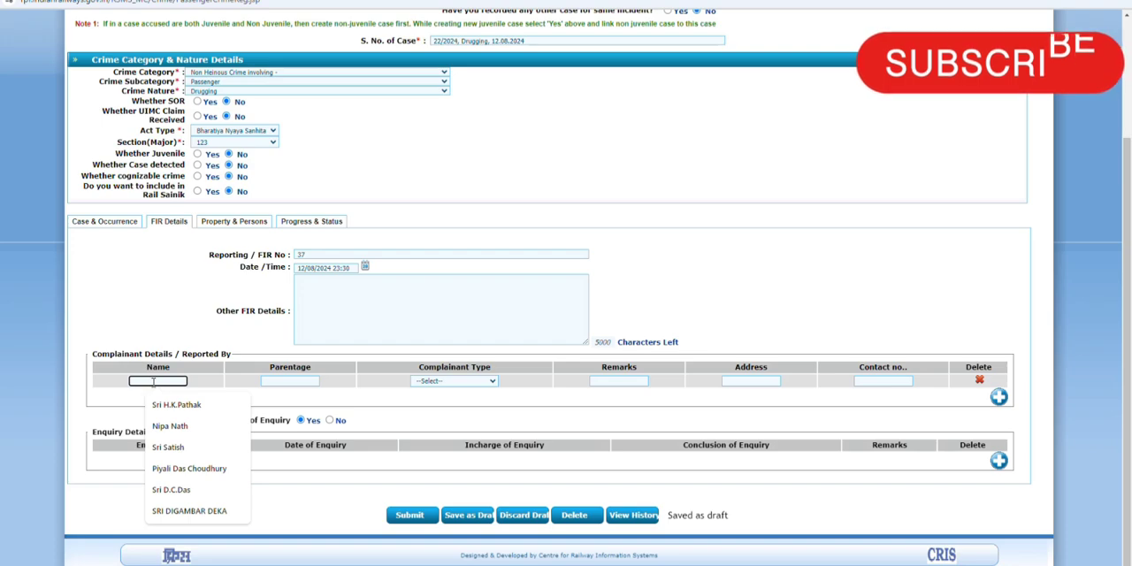
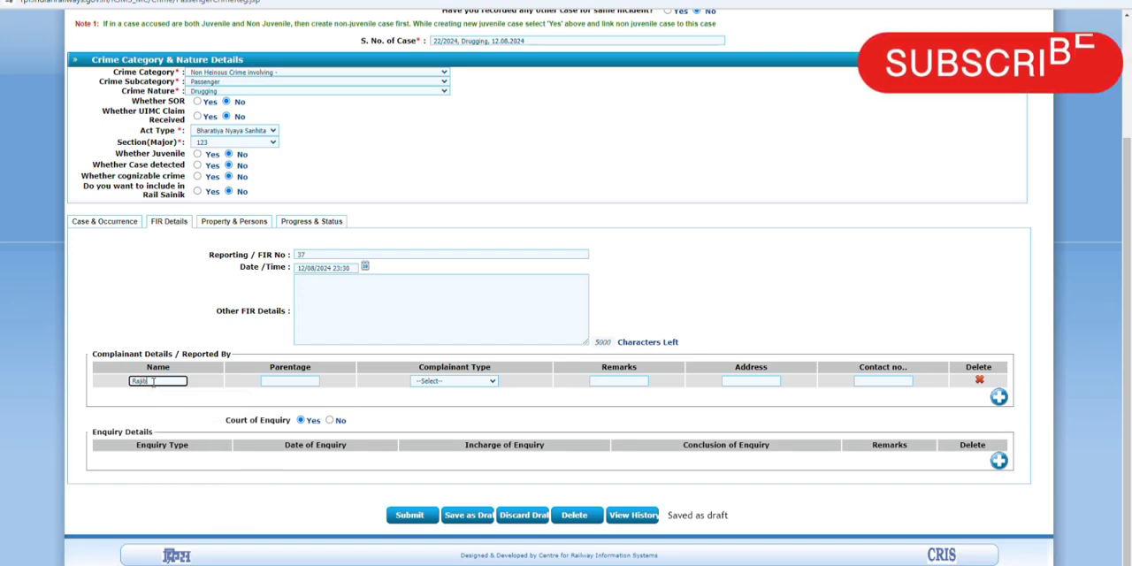
left_click(311, 255)
key("BackSpace")
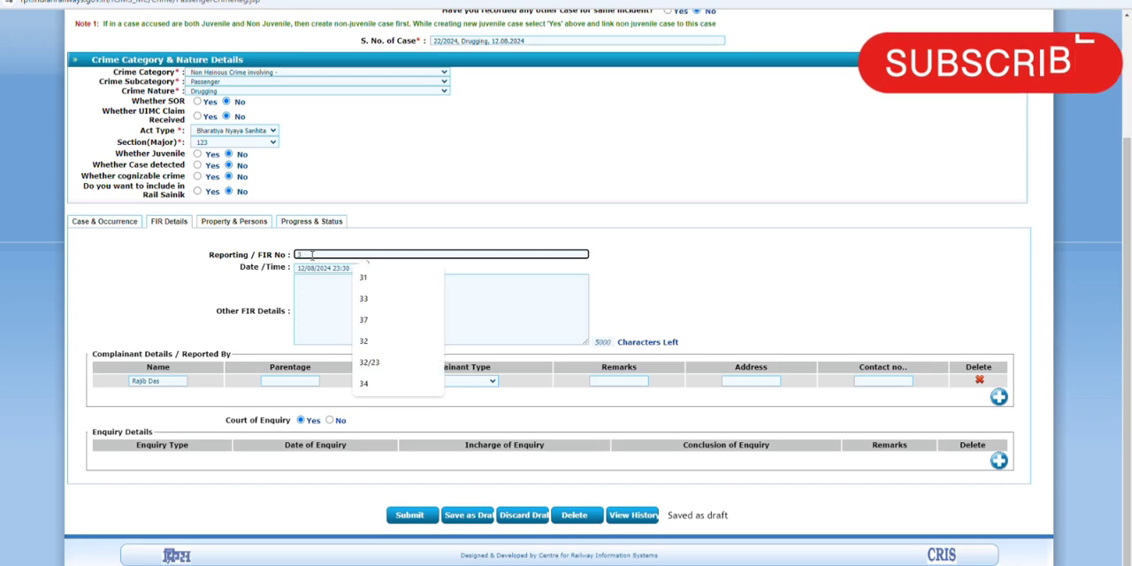
type("9")
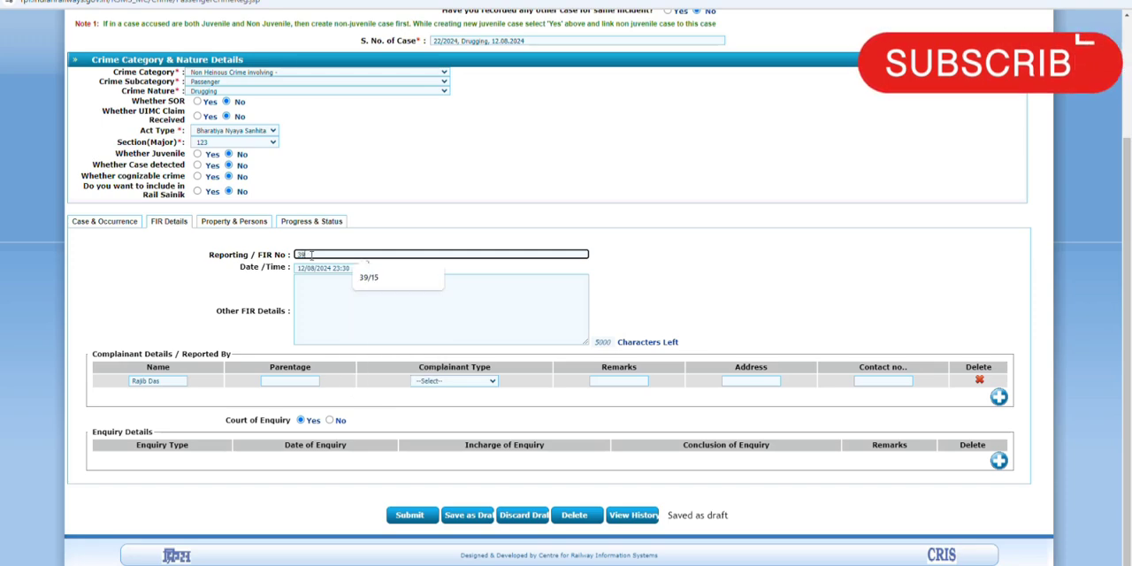
left_click(359, 319)
Step: Set the complainant type to Victim
scroll(360, 325, "down", 1)
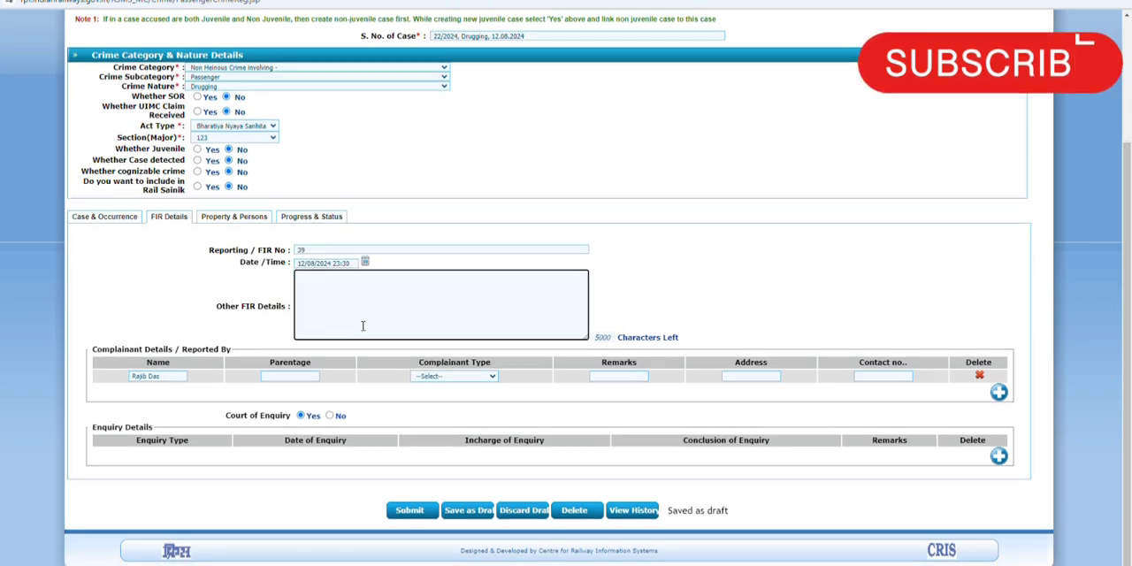
left_click(471, 375)
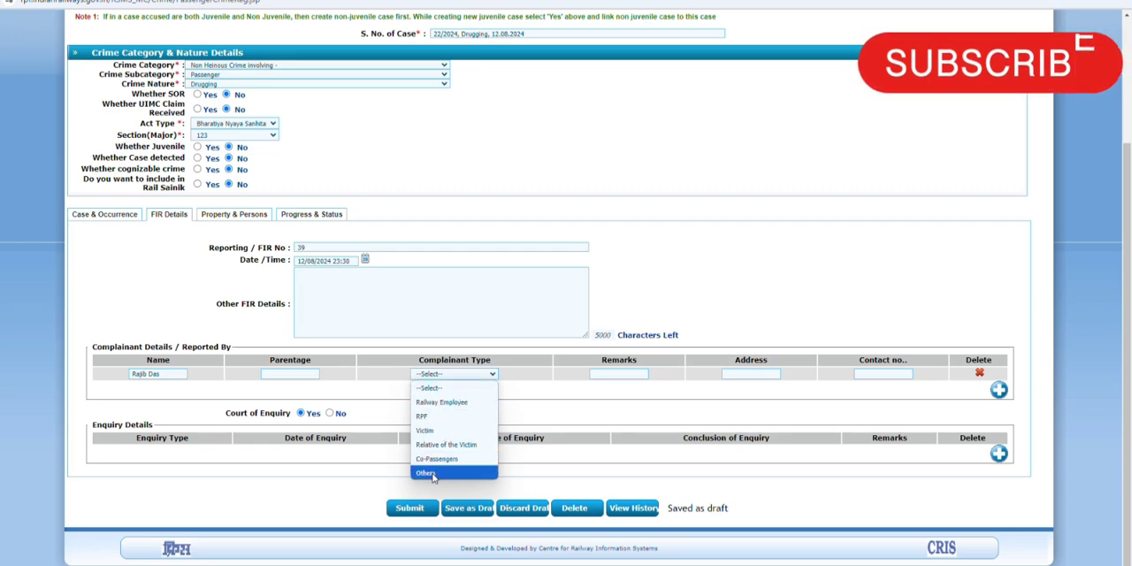
left_click(430, 430)
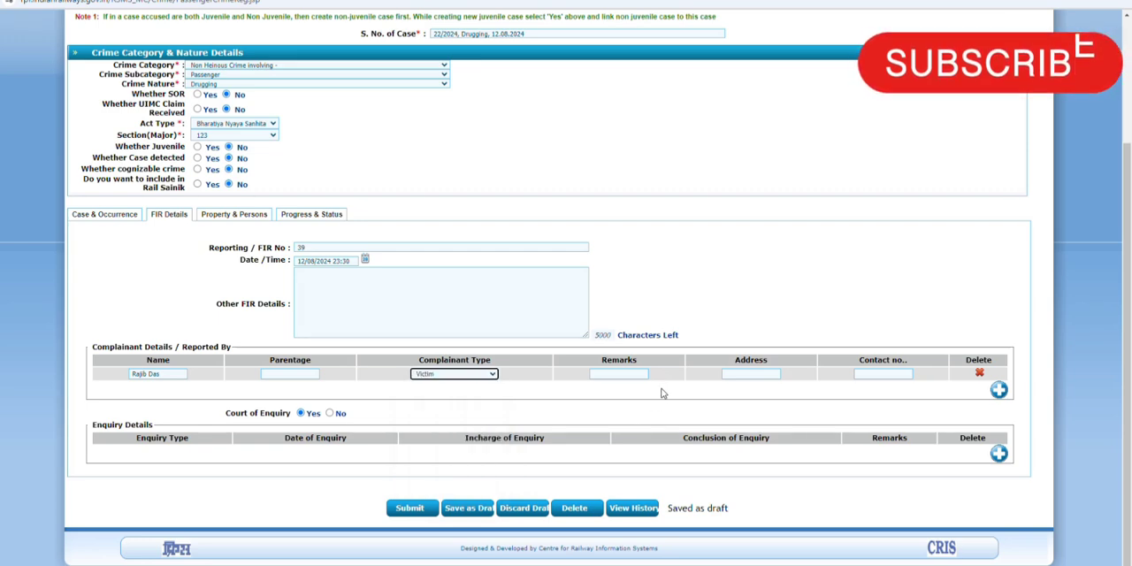
Step: Add a recovered/stolen property entry under property and persons, with property name Others and property detail Stolen
left_click(221, 216)
scroll(222, 219, "down", 3)
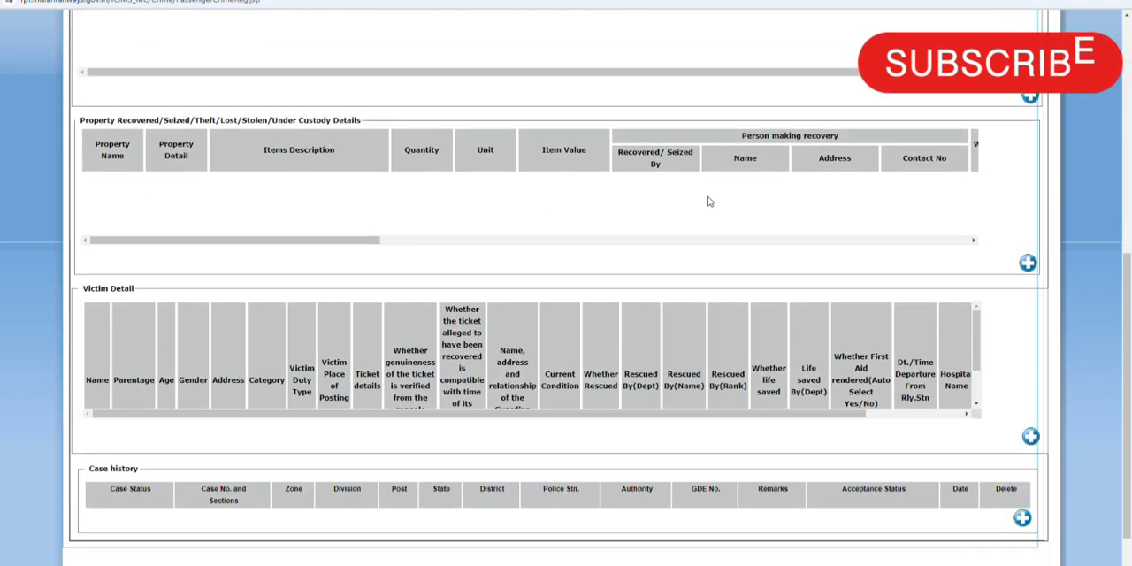
left_click(1029, 263)
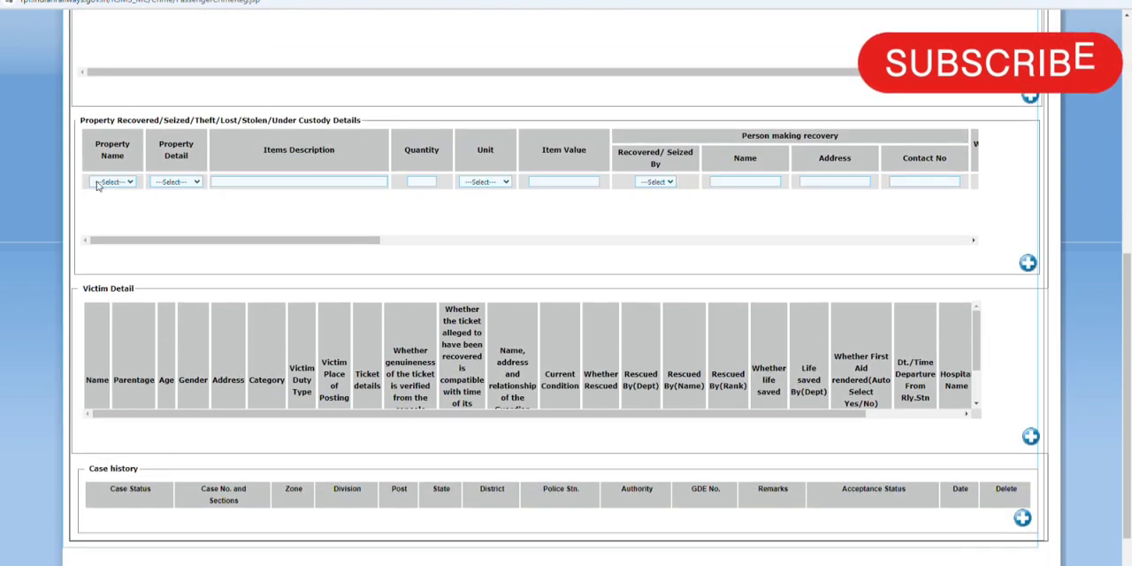
left_click(112, 182)
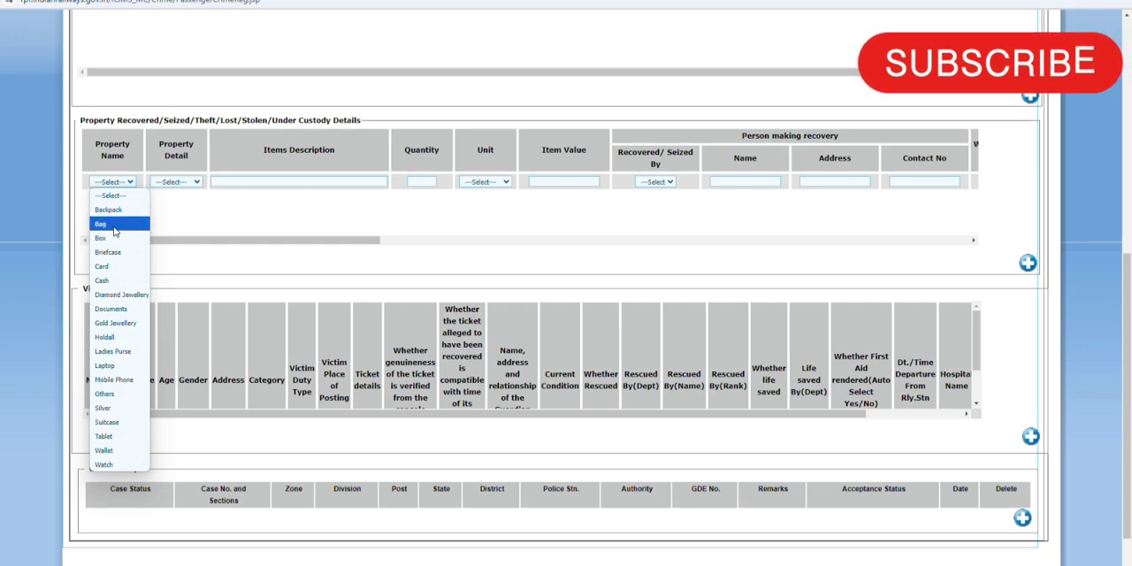
left_click(106, 393)
left_click(186, 182)
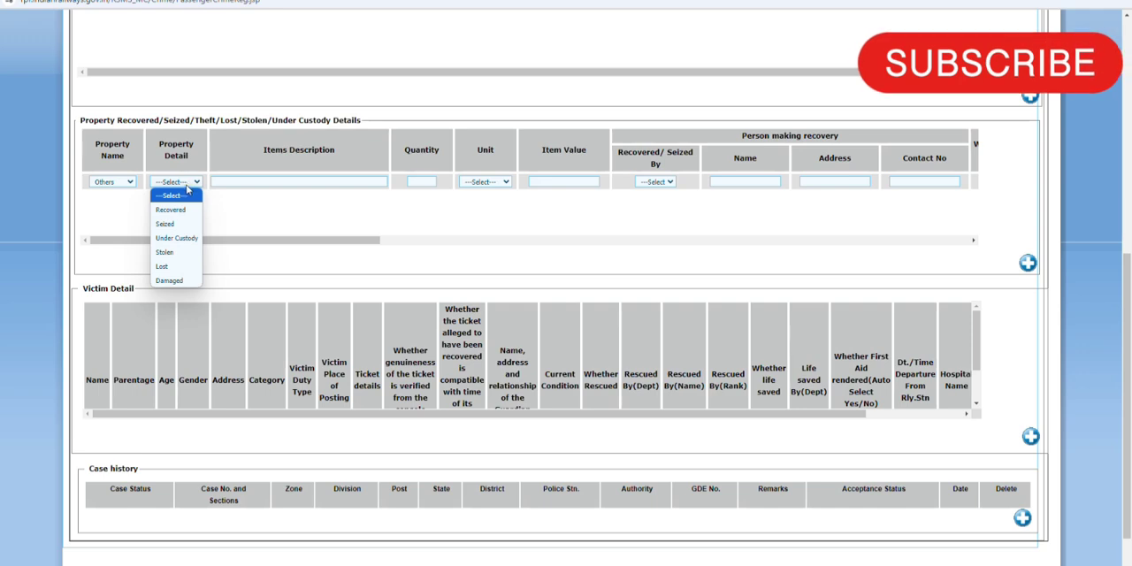
left_click(170, 255)
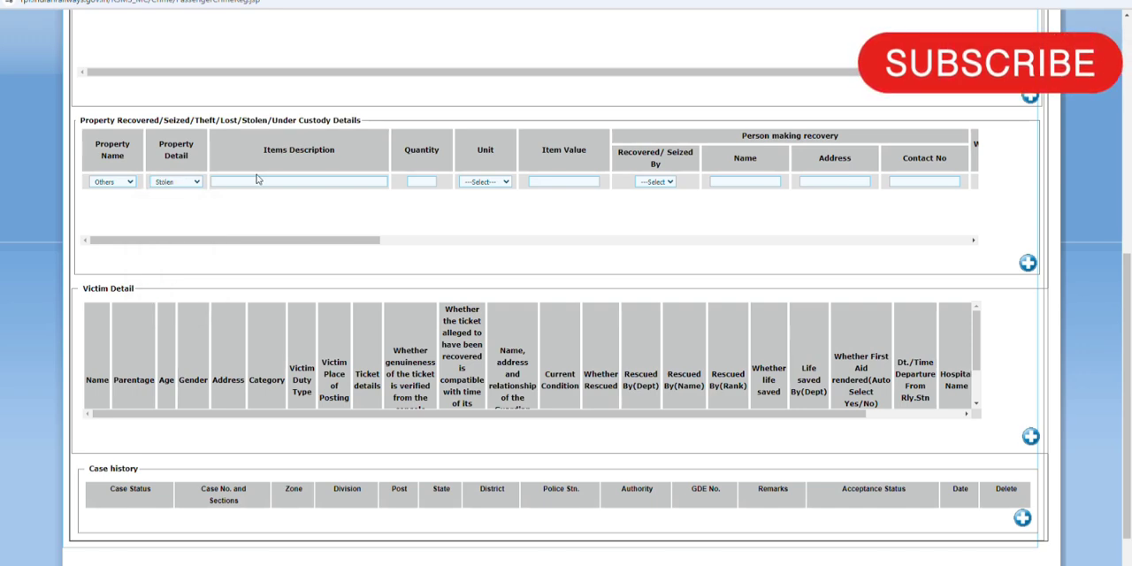
Step: Describe the stolen property as "01 Mob, 17000/-" with quantity 2 and unit NUMBERS
left_click(252, 181)
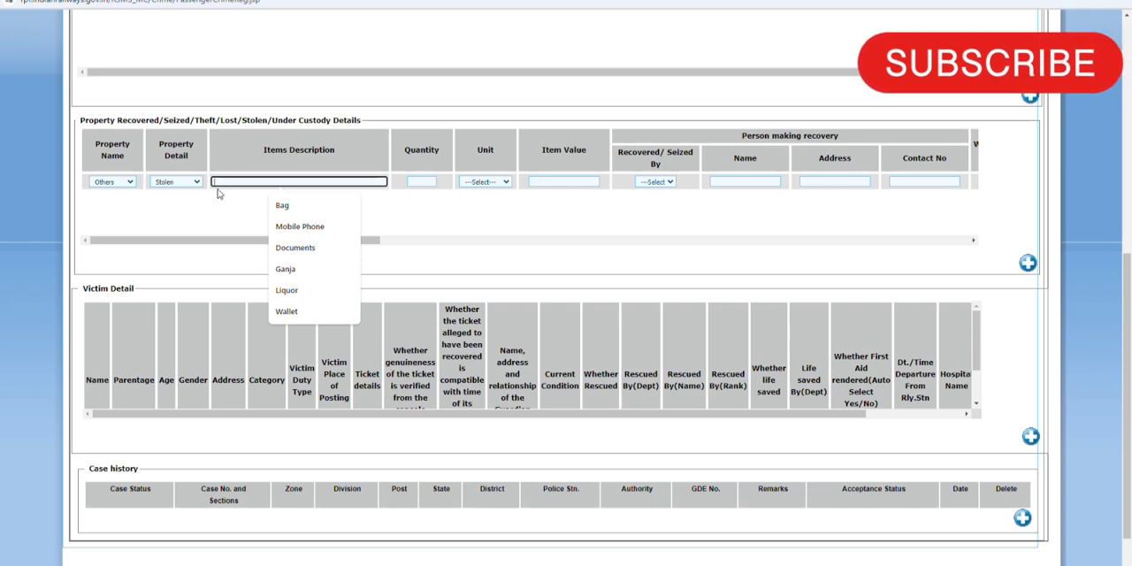
type("01 Mob, 1")
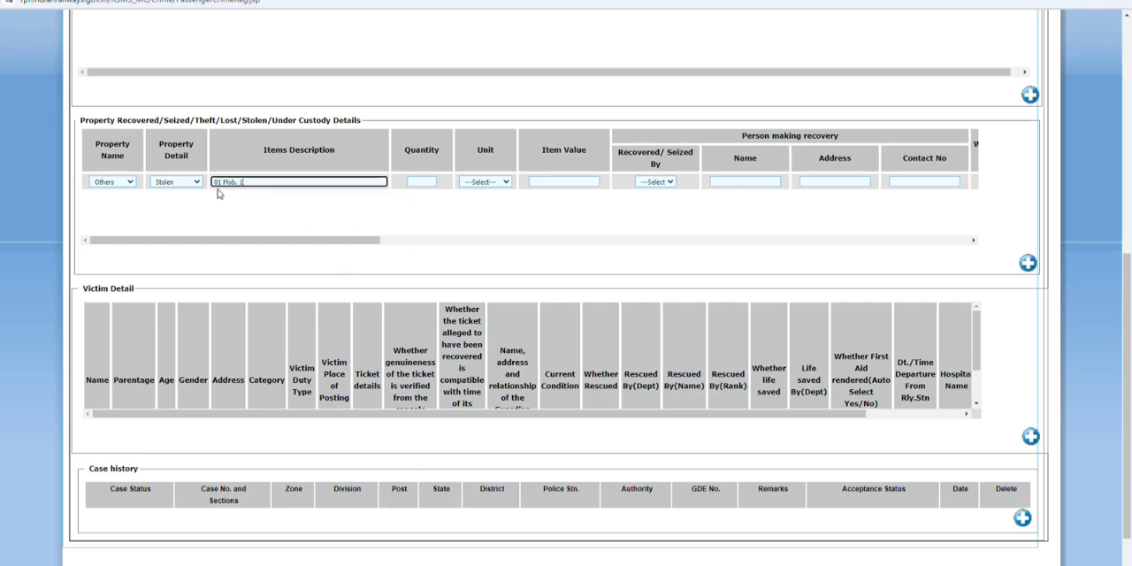
type("7000/-")
left_click(421, 181)
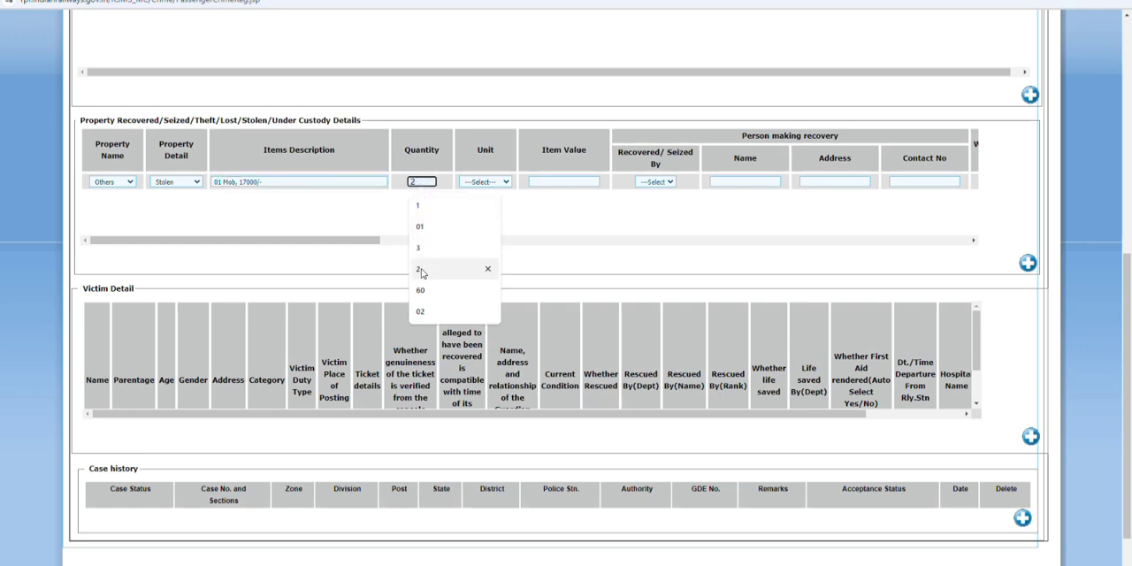
left_click(422, 271)
left_click(483, 184)
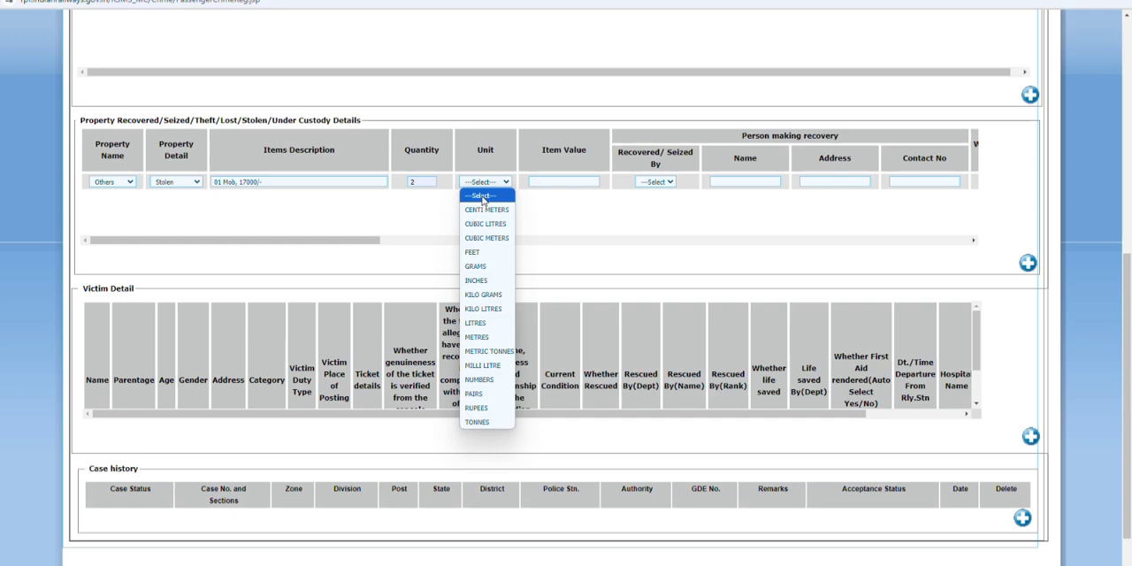
left_click(480, 380)
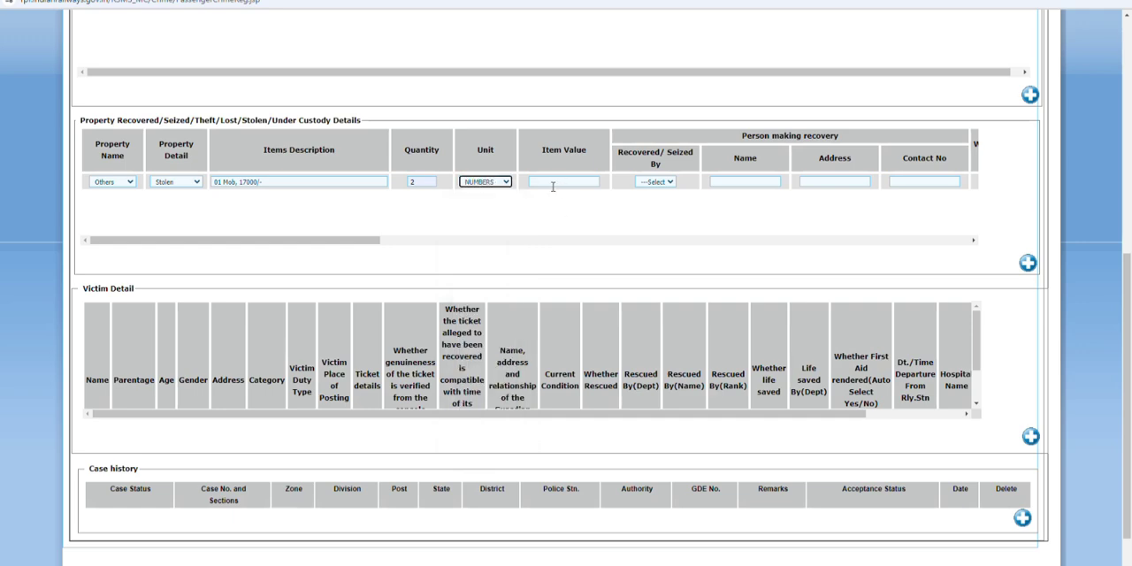
Step: Set the stolen property's item value to 27000
left_click(553, 183)
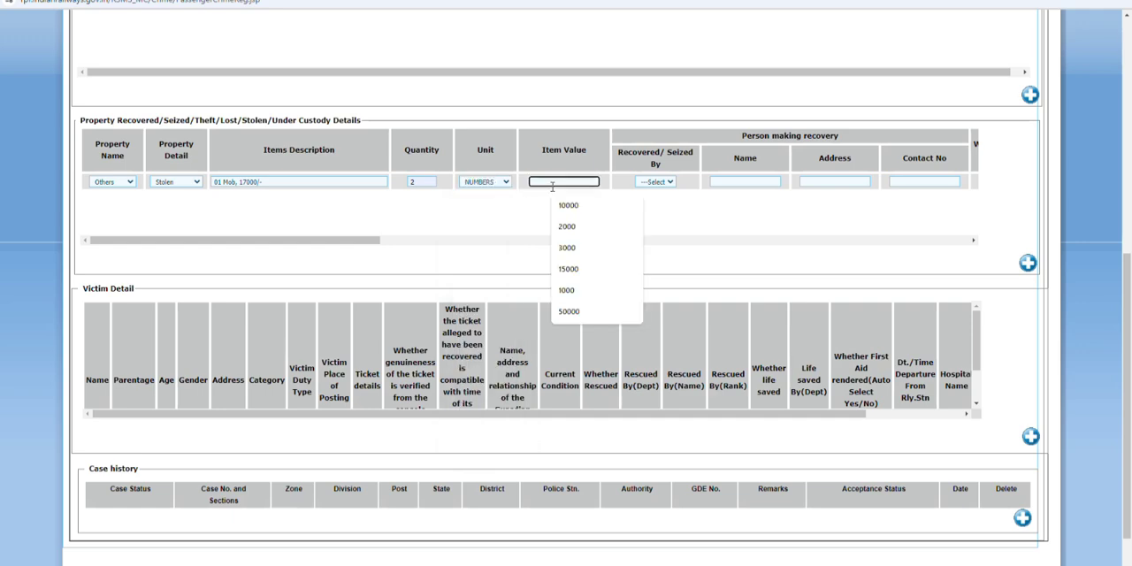
type("27000")
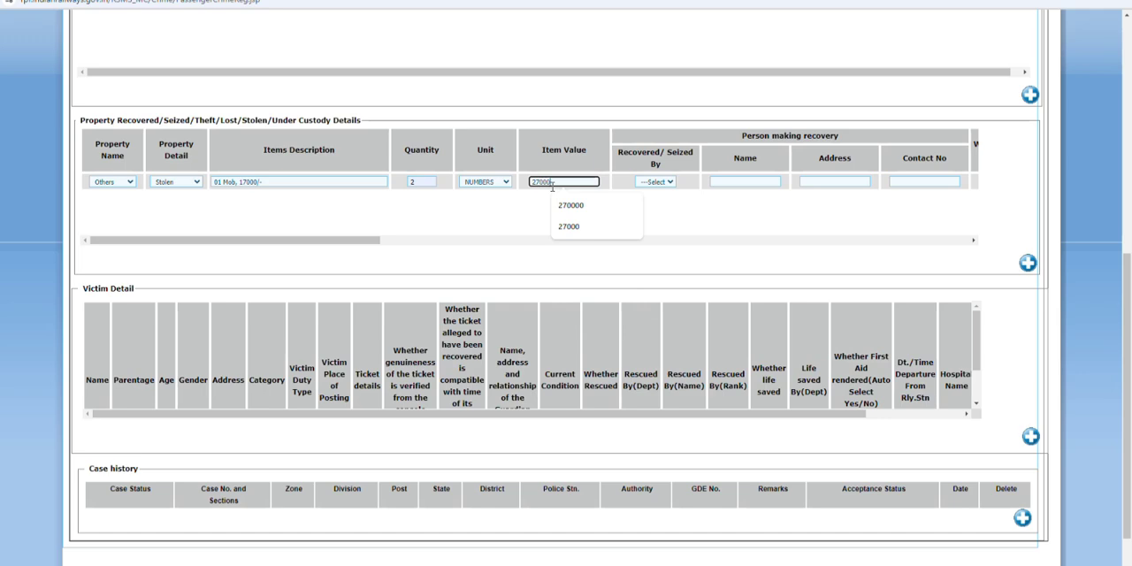
type("0")
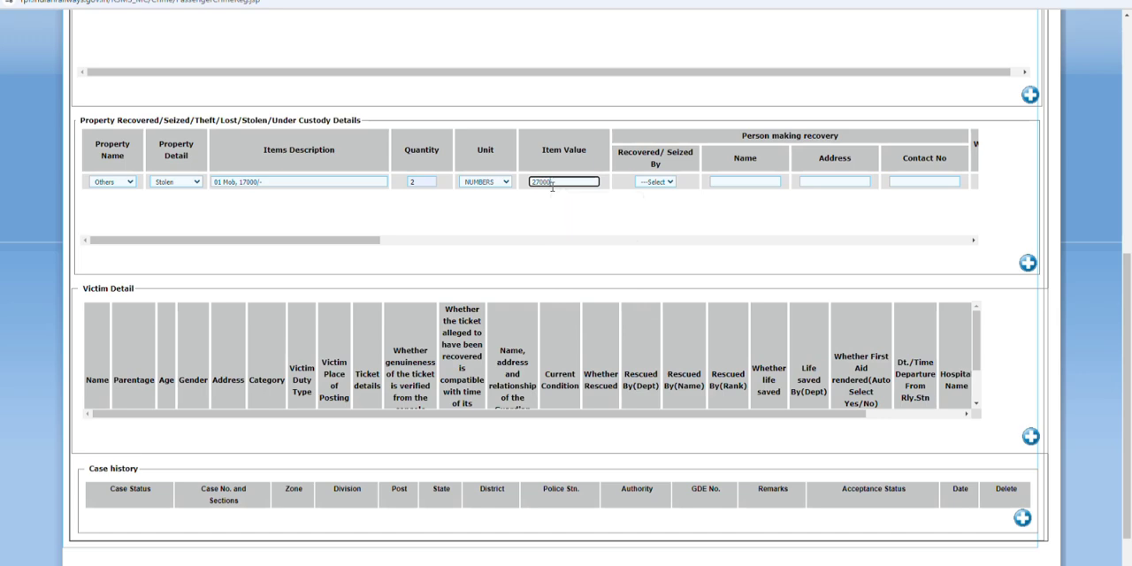
left_click(717, 205)
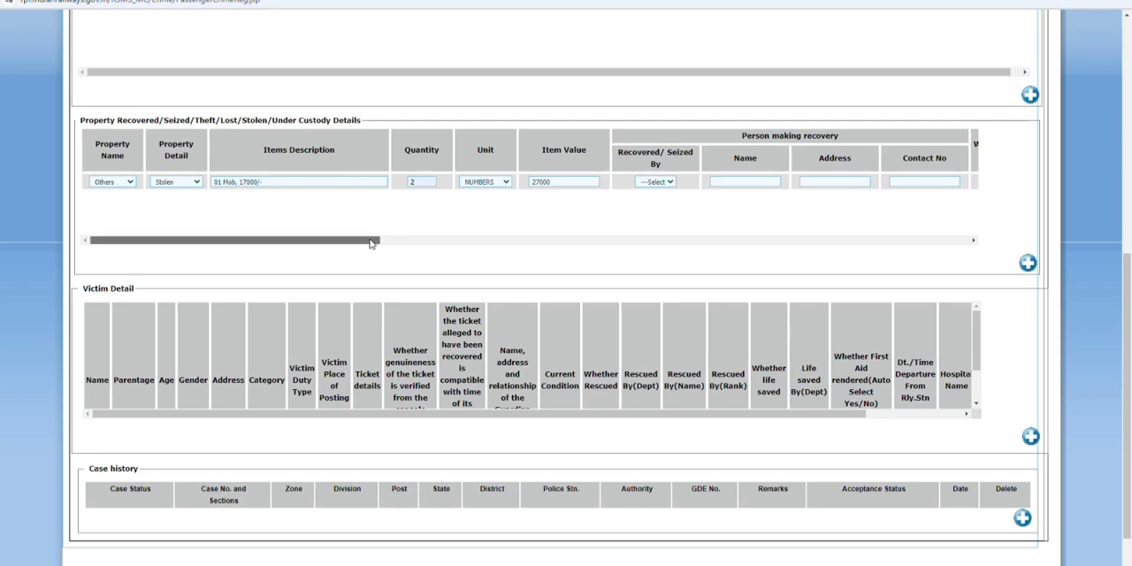
left_click_drag(371, 244, 989, 252)
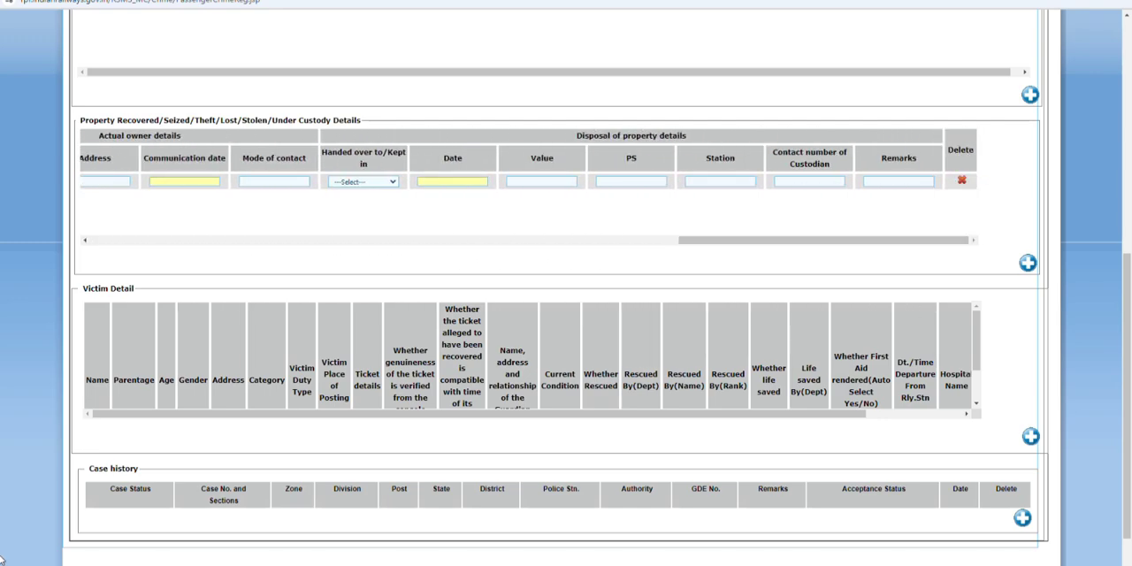
scroll(265, 424, "down", 2)
scroll(392, 336, "down", 2)
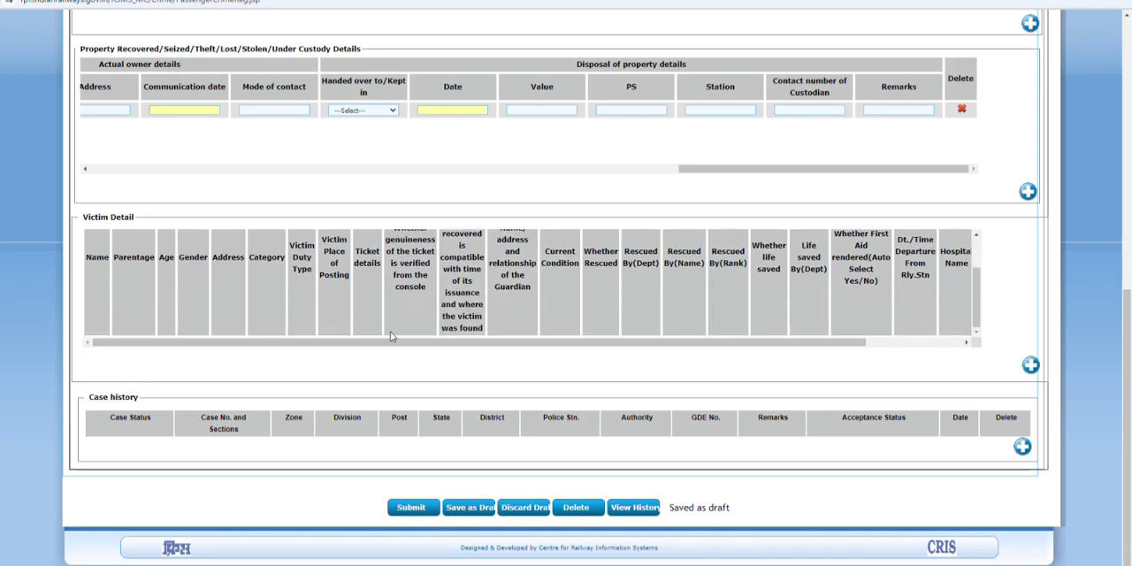
left_click(1023, 447)
left_click(125, 438)
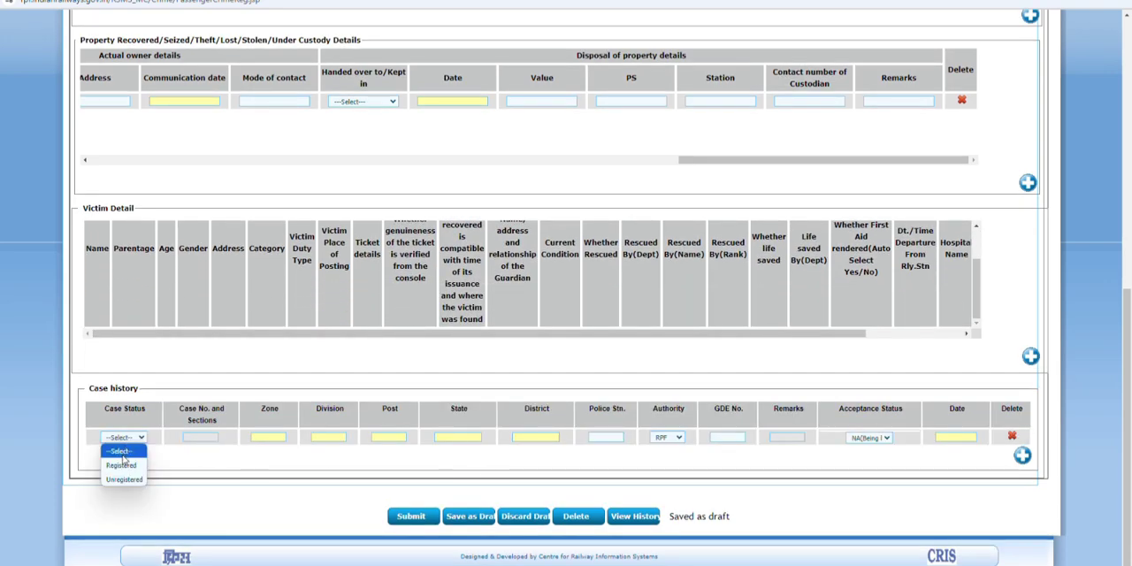
left_click(125, 464)
left_click(195, 438)
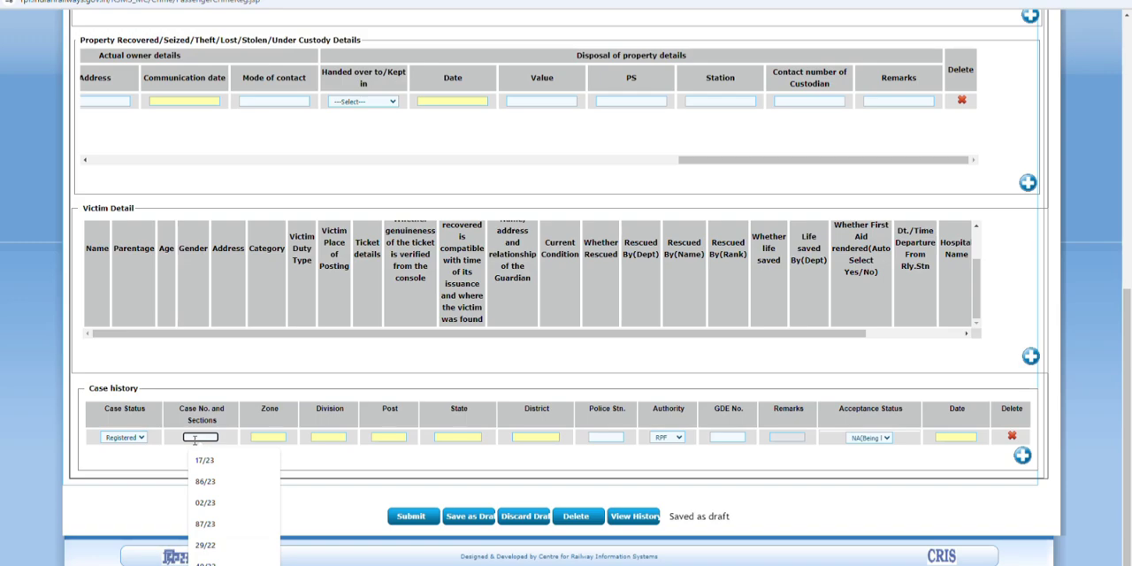
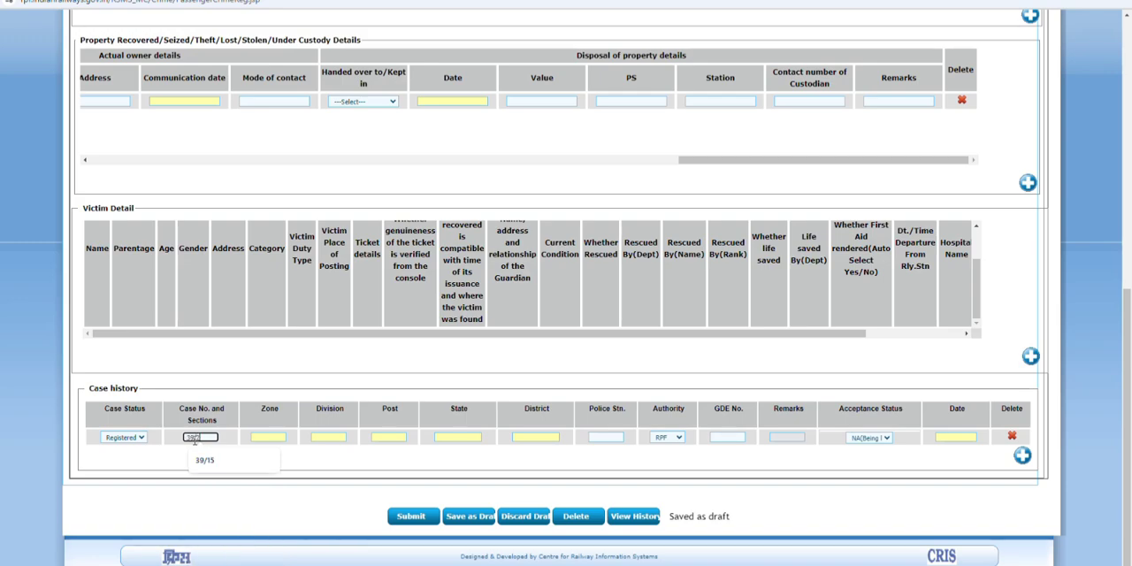
Step: Set the case history entry's zone to NFR, division to RNY and post to RNY
key("Tab")
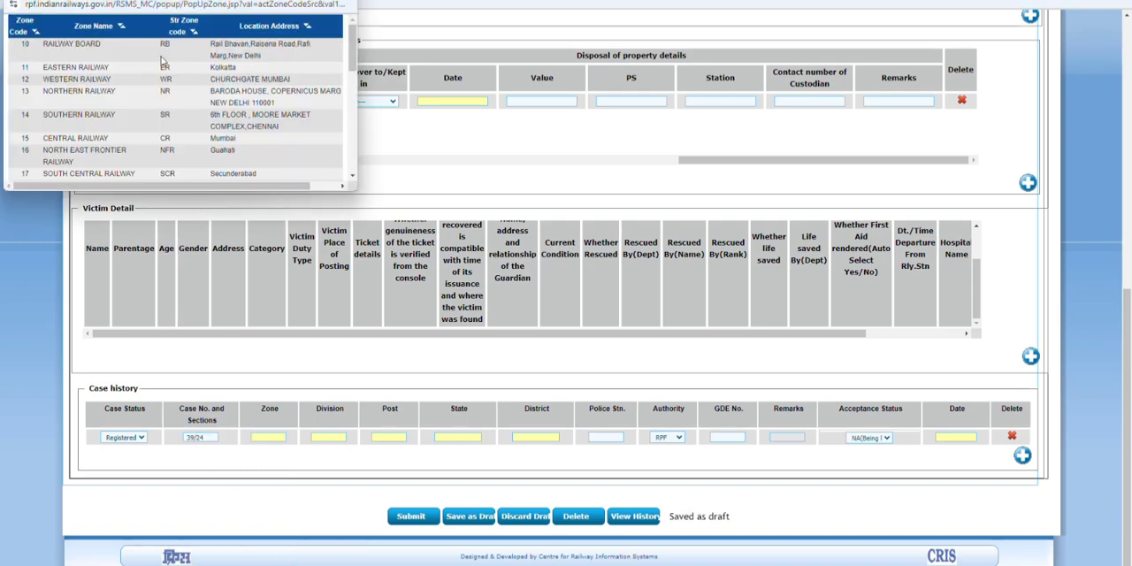
left_click(167, 153)
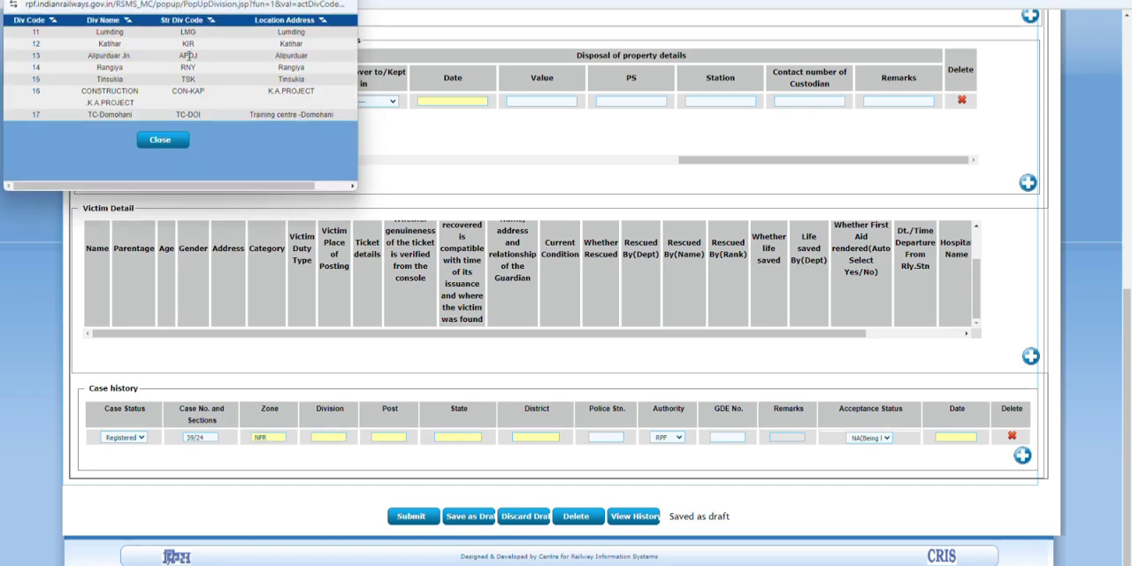
left_click(187, 69)
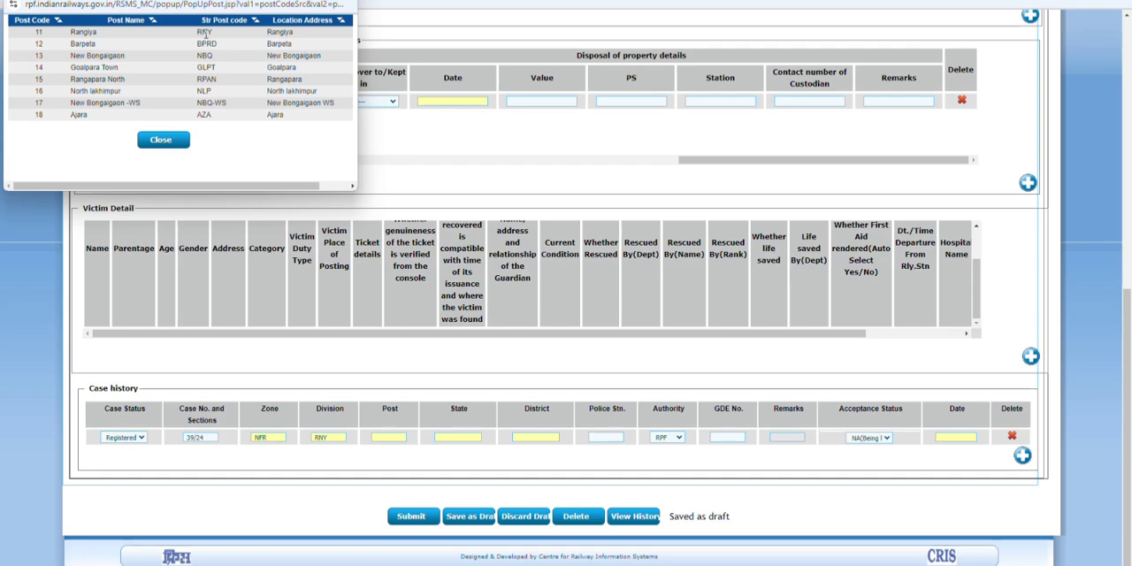
left_click(205, 33)
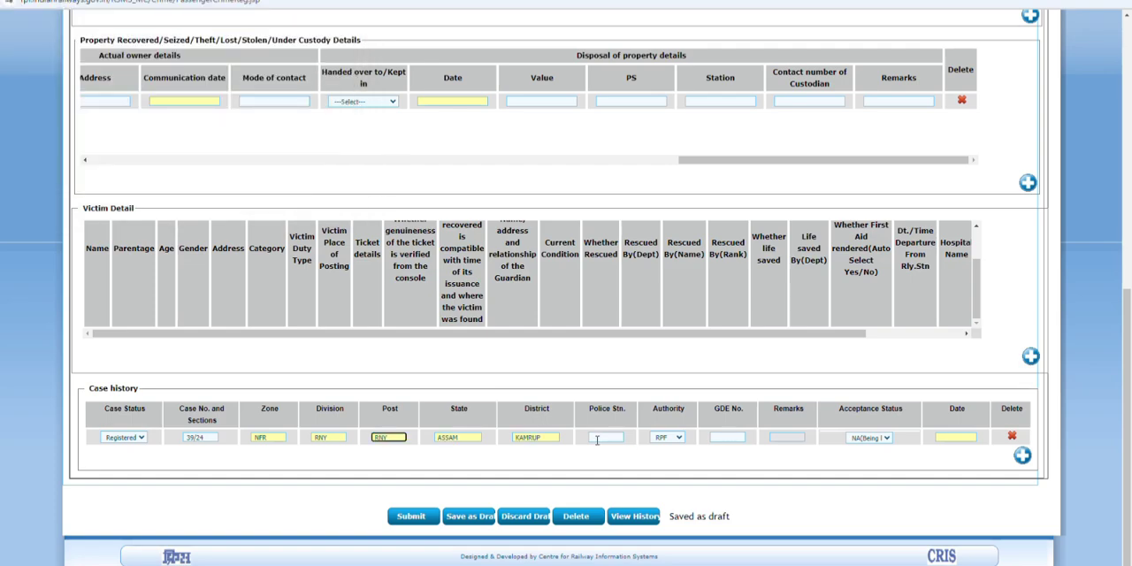
Step: Complete the case history entry with the OC/GRPS police station, authority GRP and the date 12 August 2024
left_click(597, 439)
left_click(607, 461)
left_click(678, 438)
left_click(663, 464)
left_click(961, 440)
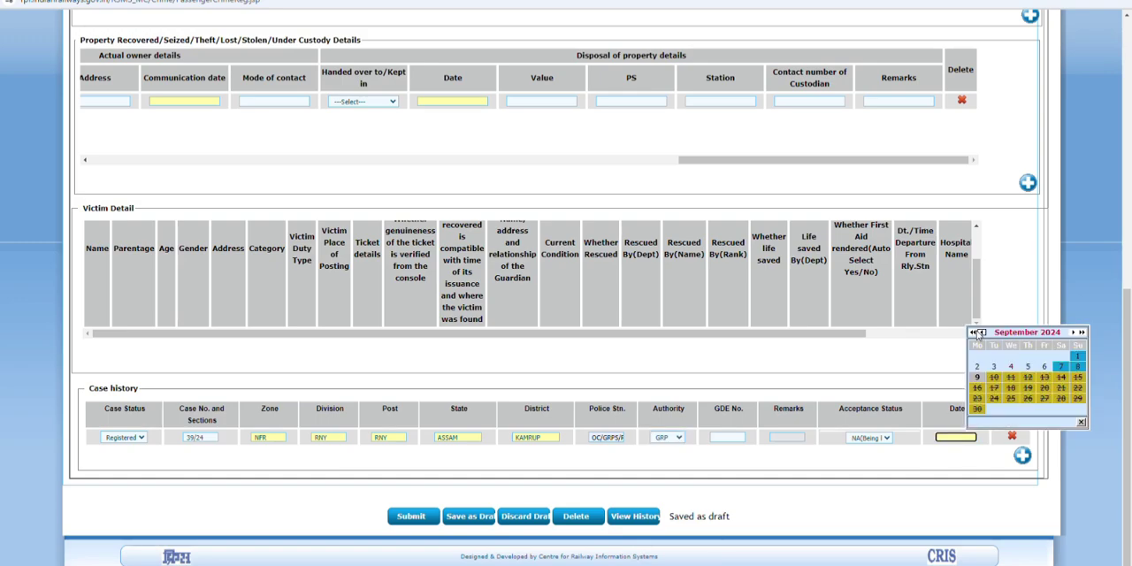
left_click(980, 334)
left_click(978, 380)
Step: Set the case's current status to Under Police/GRP Investigation, dated 13/08/2024 20:13, and try to submit the record
scroll(196, 225, "up", 4)
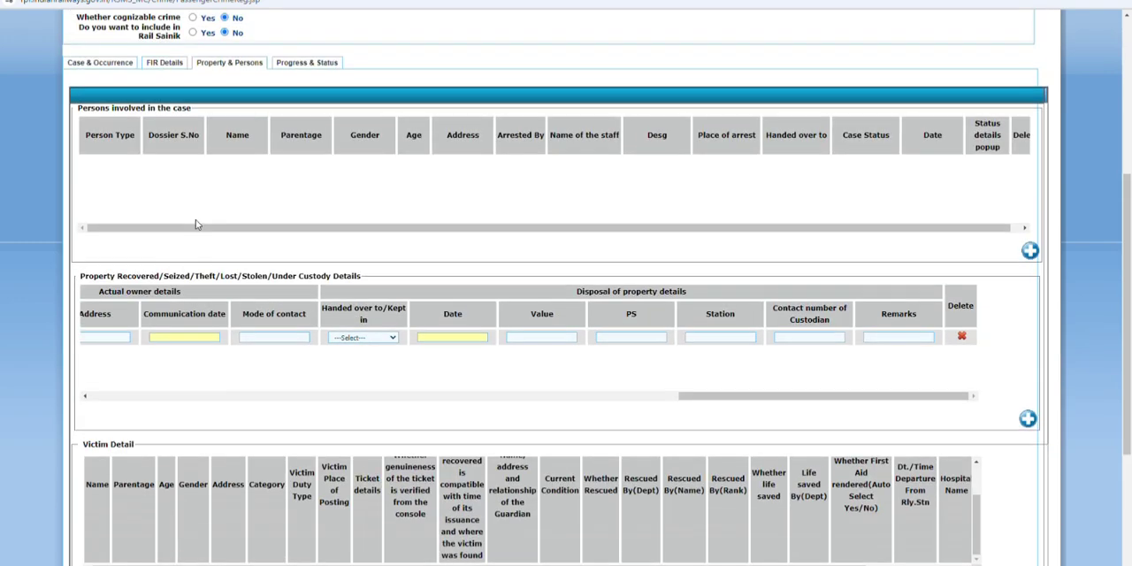
left_click(288, 65)
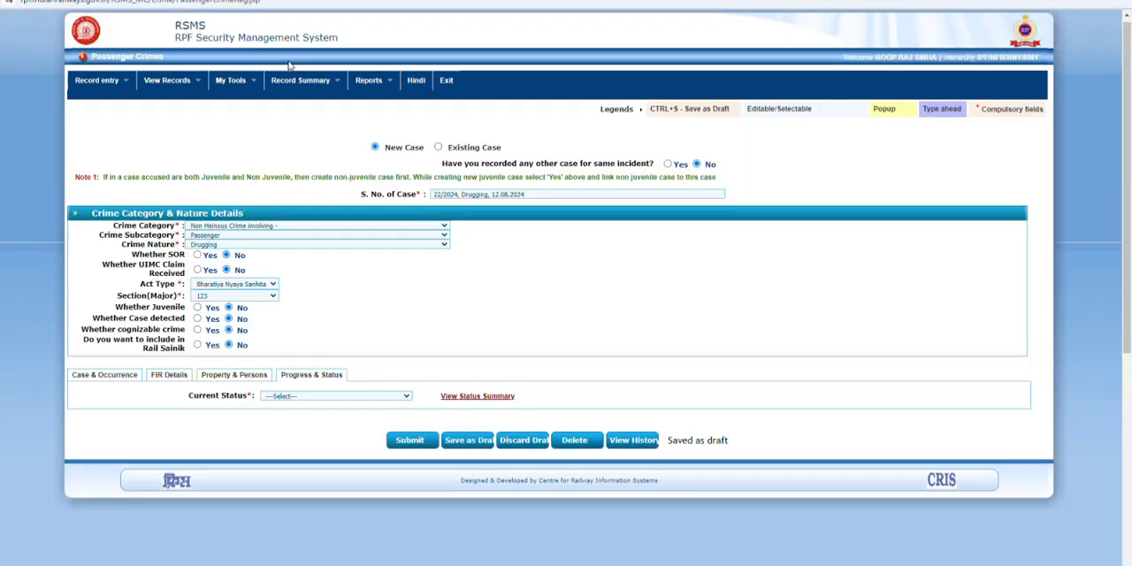
left_click(314, 400)
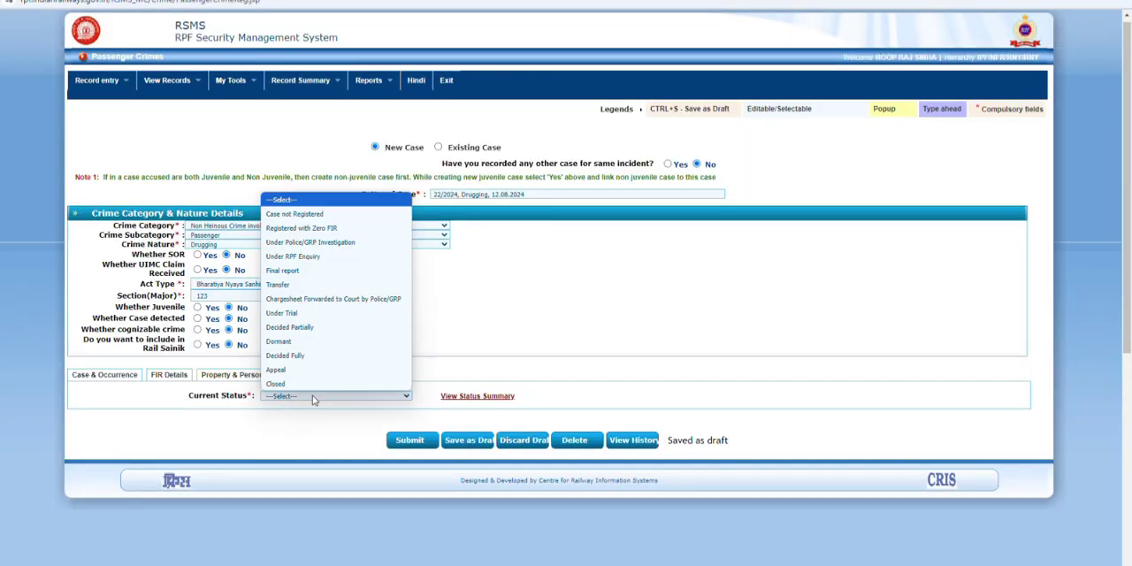
left_click(310, 243)
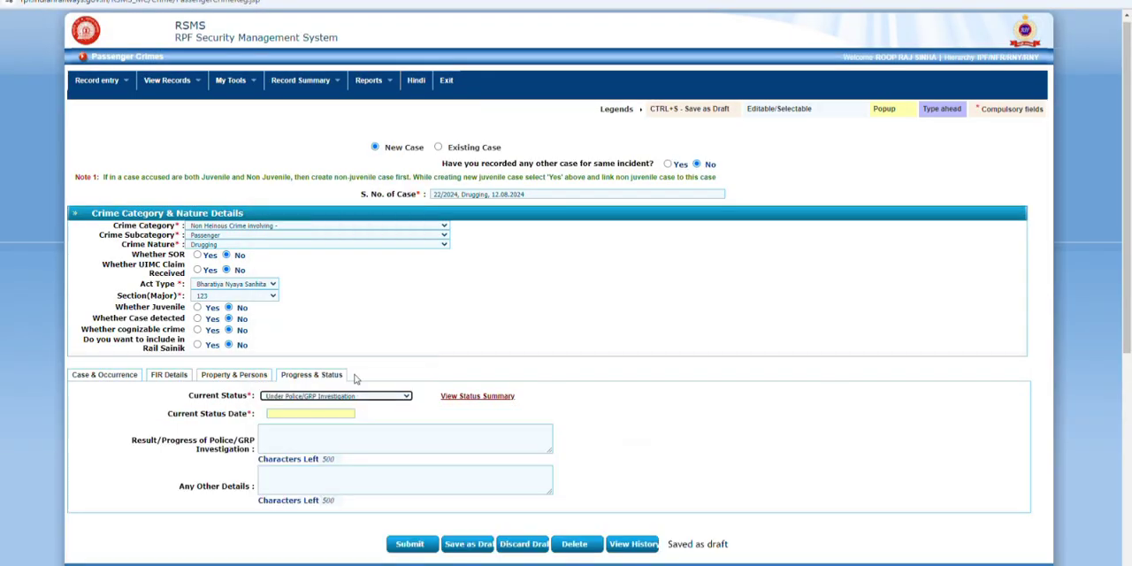
left_click(338, 414)
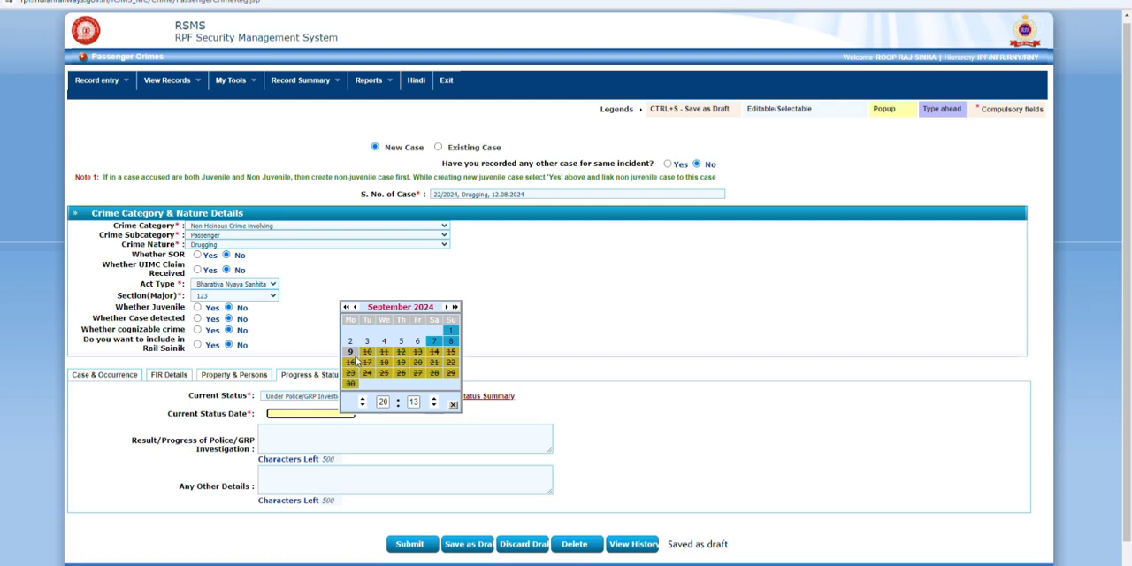
left_click(355, 307)
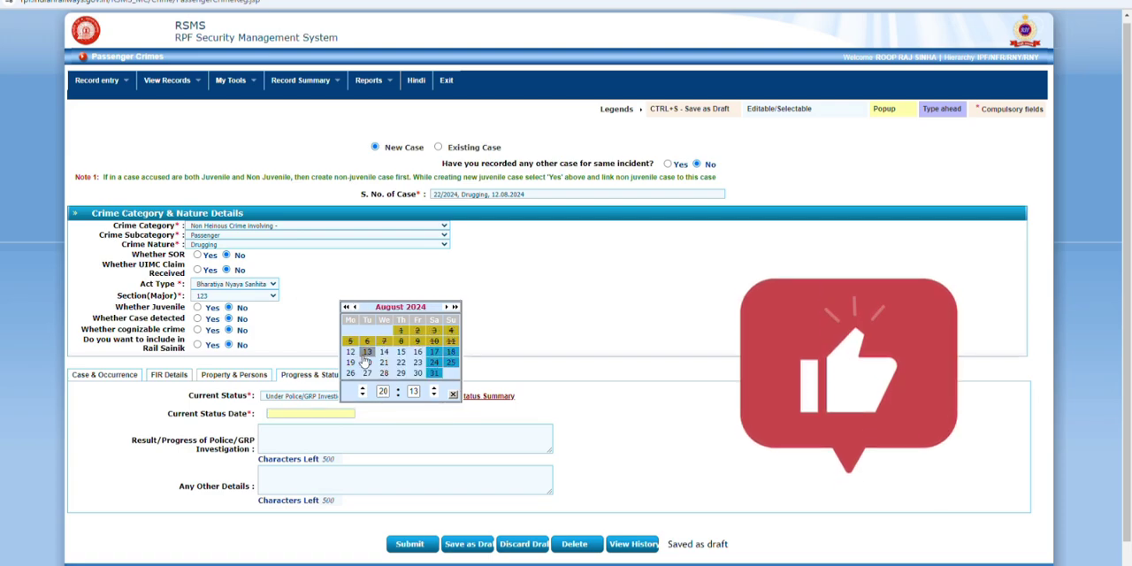
left_click(367, 352)
scroll(437, 519, "down", 1)
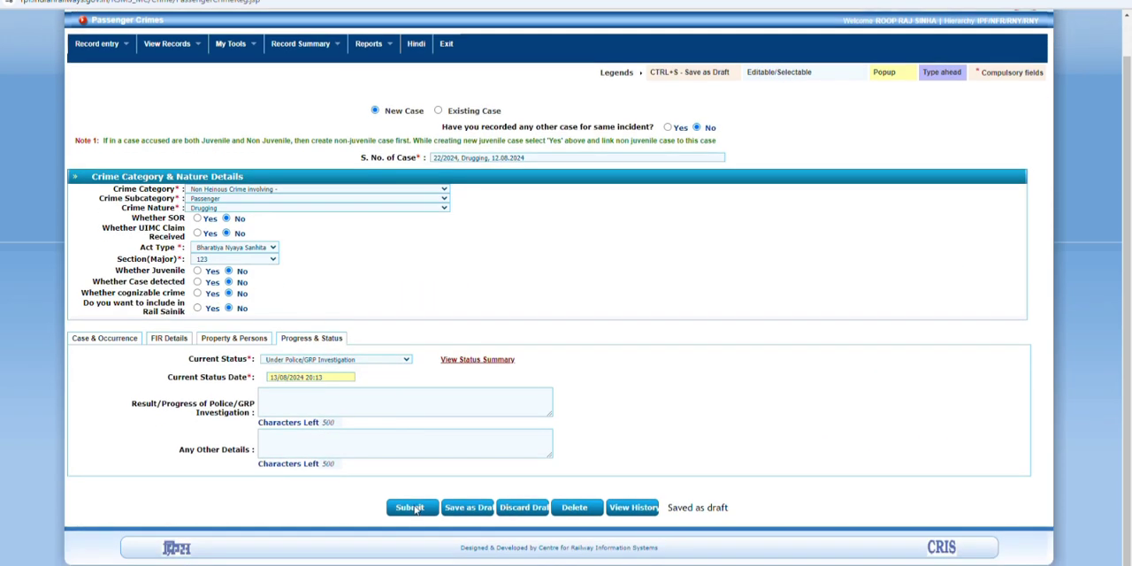
left_click(409, 508)
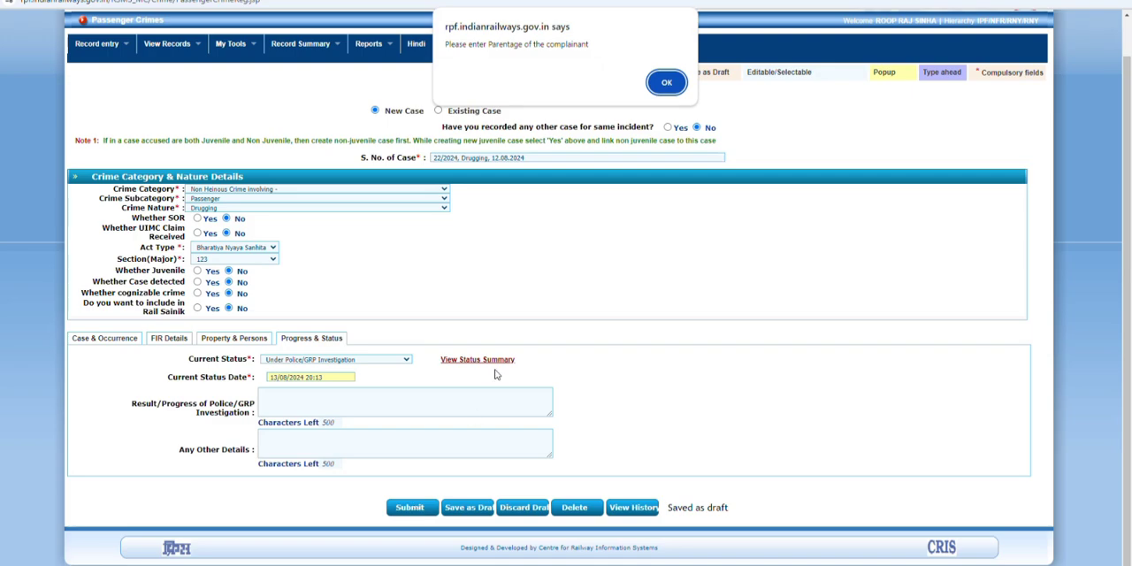
left_click(657, 92)
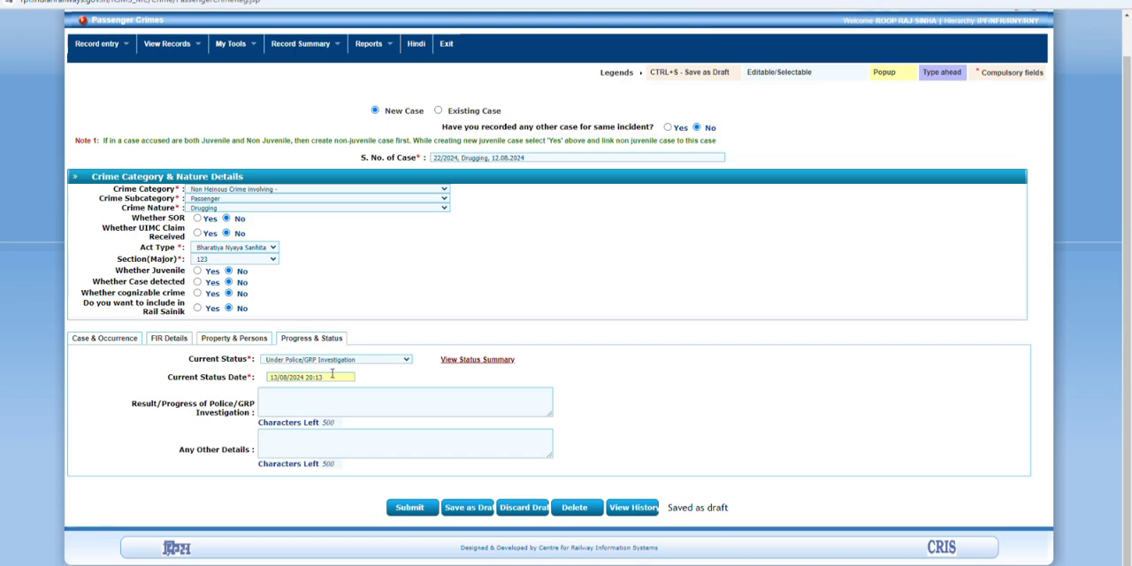
Step: Enter "-" for the complainant's parentage, remarks, address and contact number in the FIR details
left_click(168, 339)
scroll(217, 495, "down", 1)
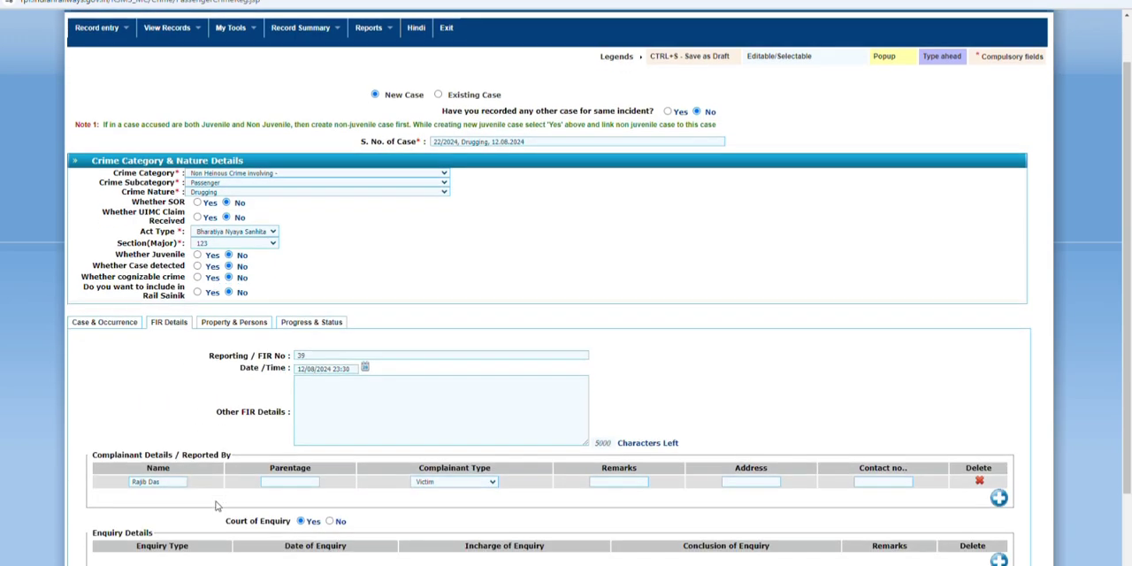
scroll(217, 505, "down", 3)
left_click(283, 372)
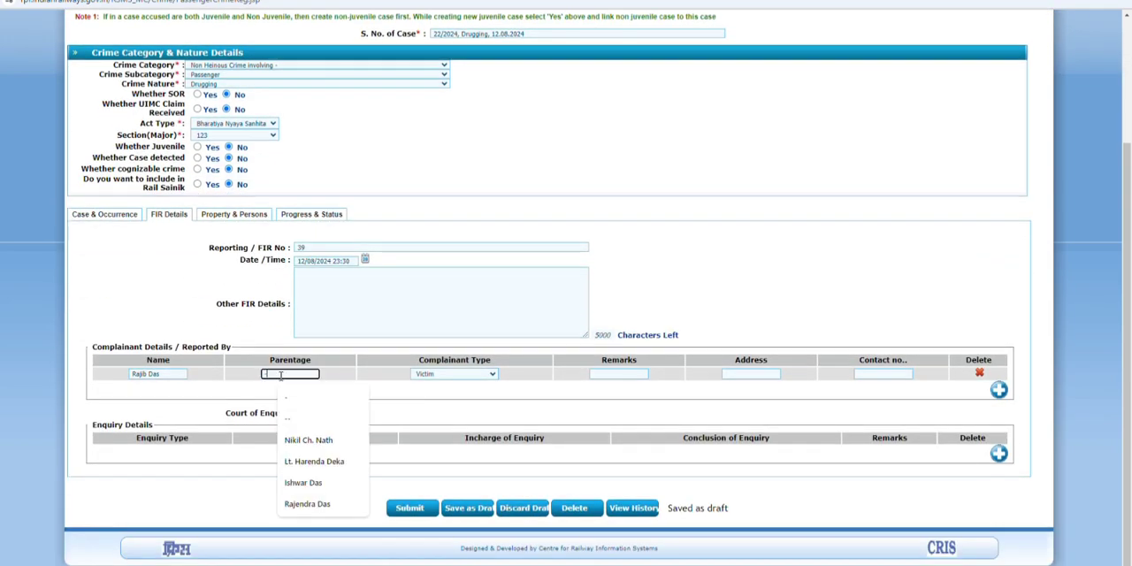
left_click(629, 375)
left_click(730, 375)
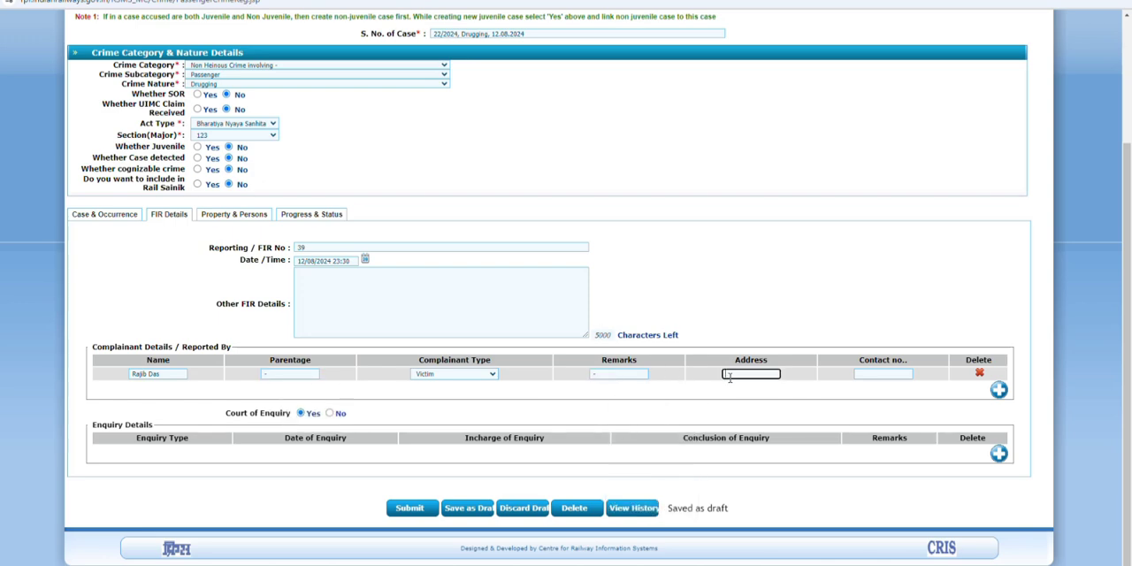
left_click(884, 375)
type("-")
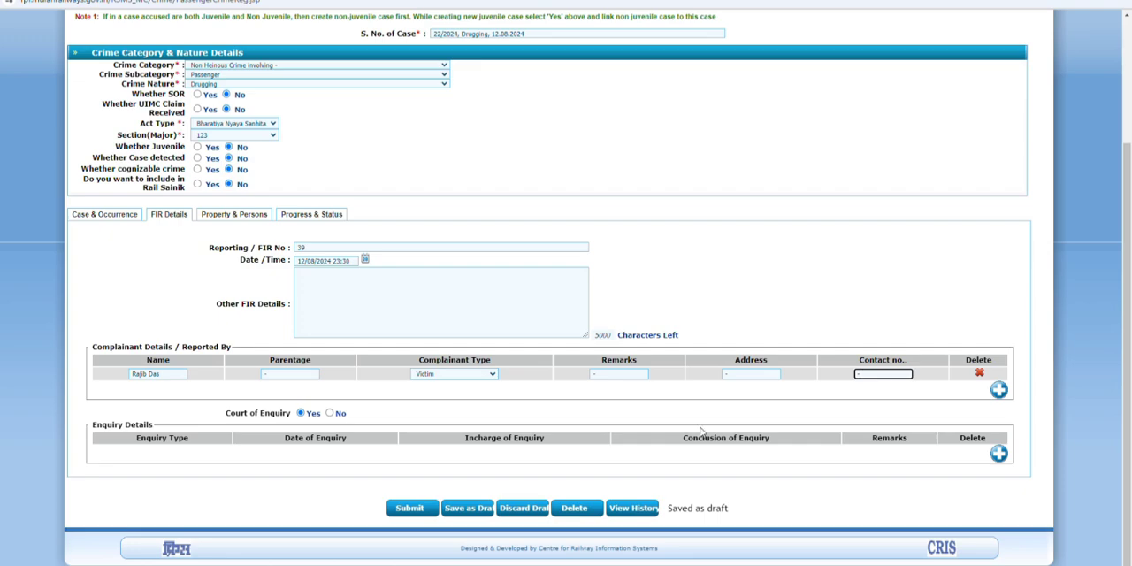
Step: Submit the passenger crime case with the complainant's contact number left blank
scroll(522, 397, "up", 2)
scroll(509, 372, "down", 2)
left_click(418, 511)
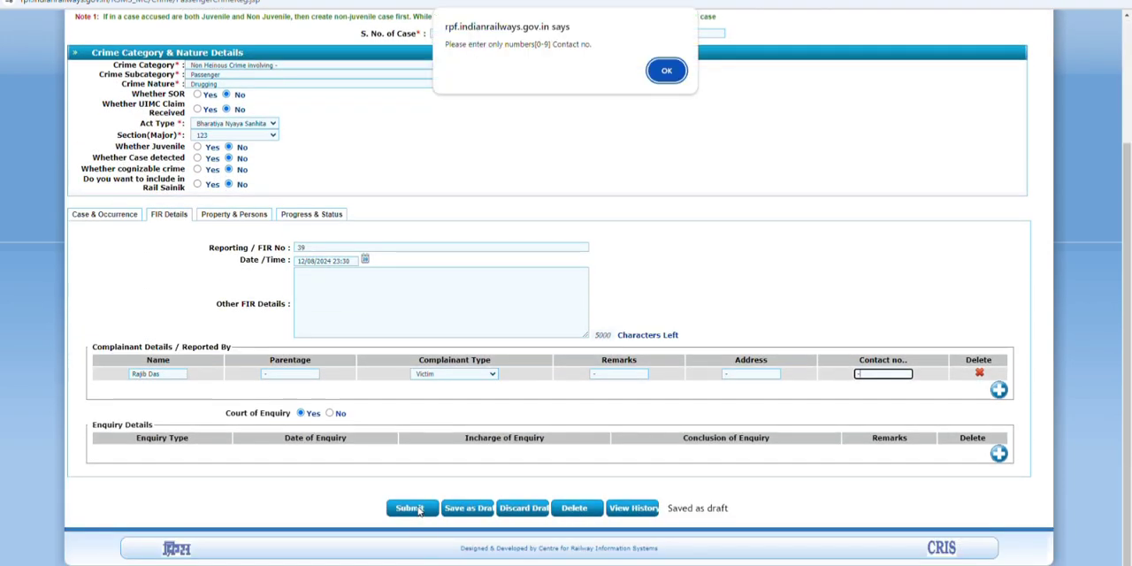
left_click(665, 71)
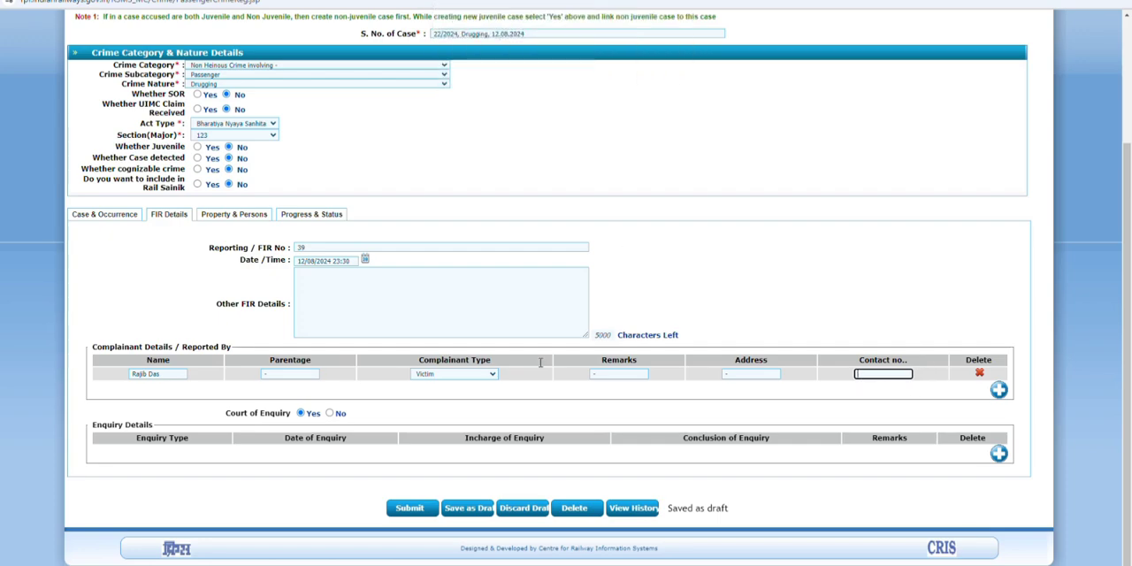
left_click(415, 511)
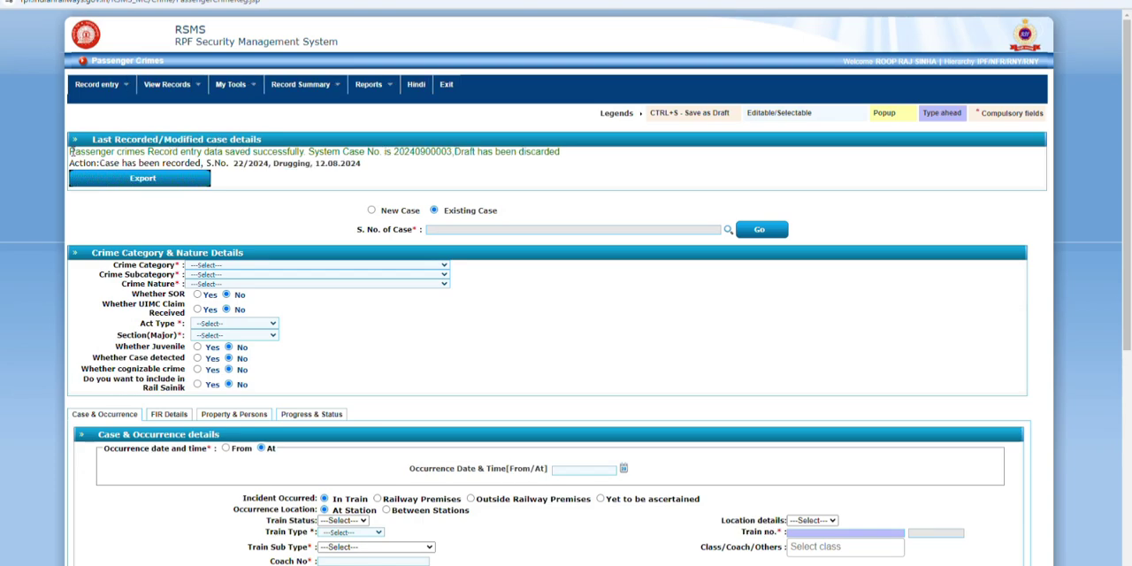
left_click_drag(70, 152, 550, 166)
left_click(581, 171)
left_click(727, 229)
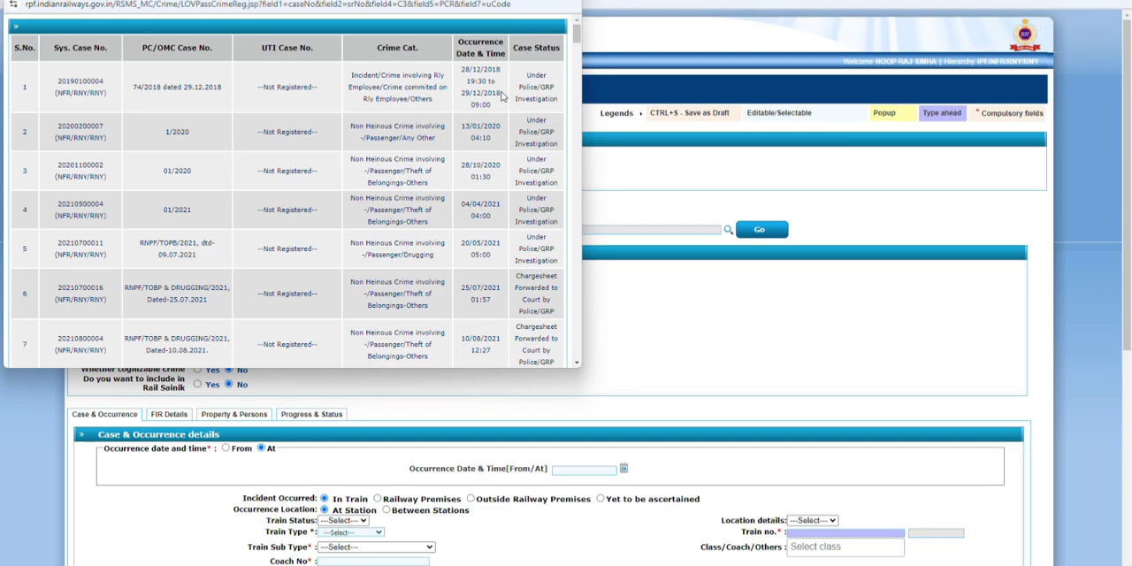
key("End")
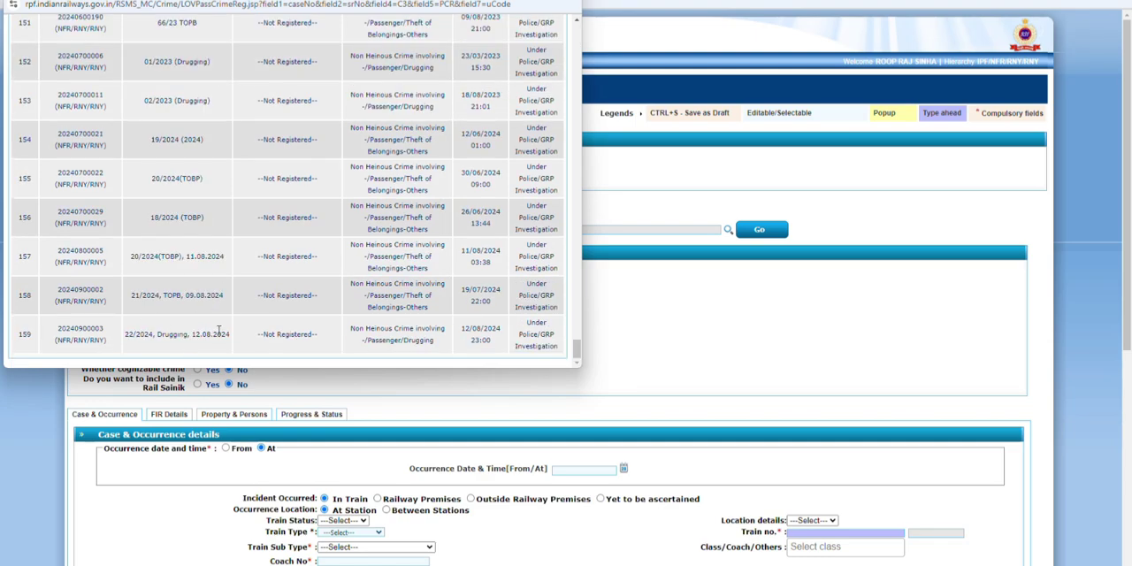